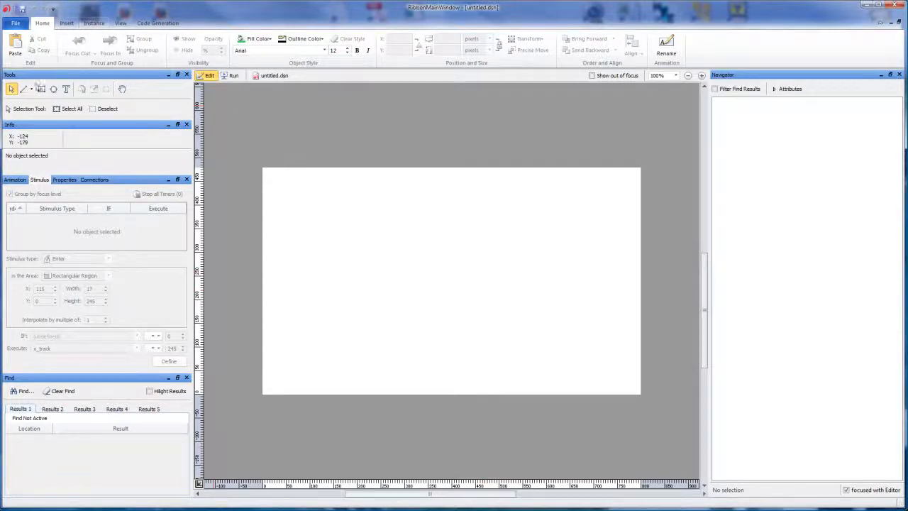
Draw a green square about 243 by 243 pixels on the canvas and group it
click(42, 89)
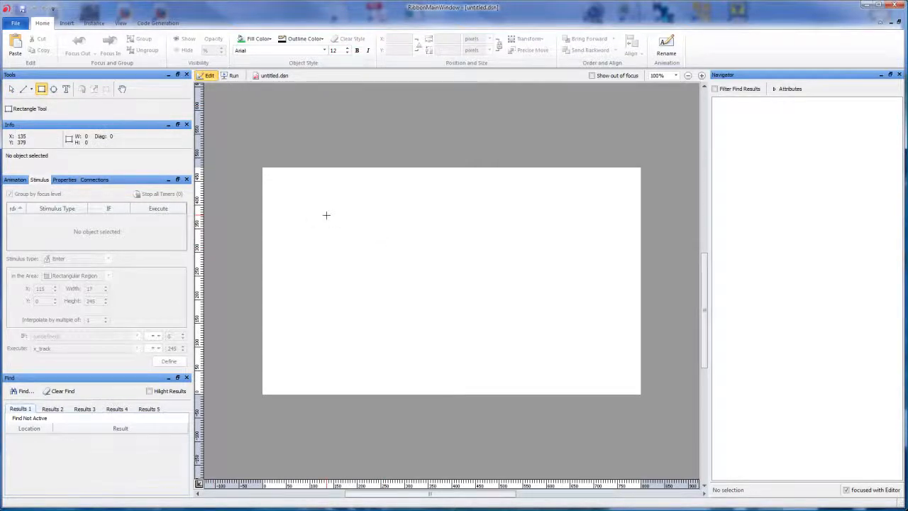
drag(327, 215, 421, 329)
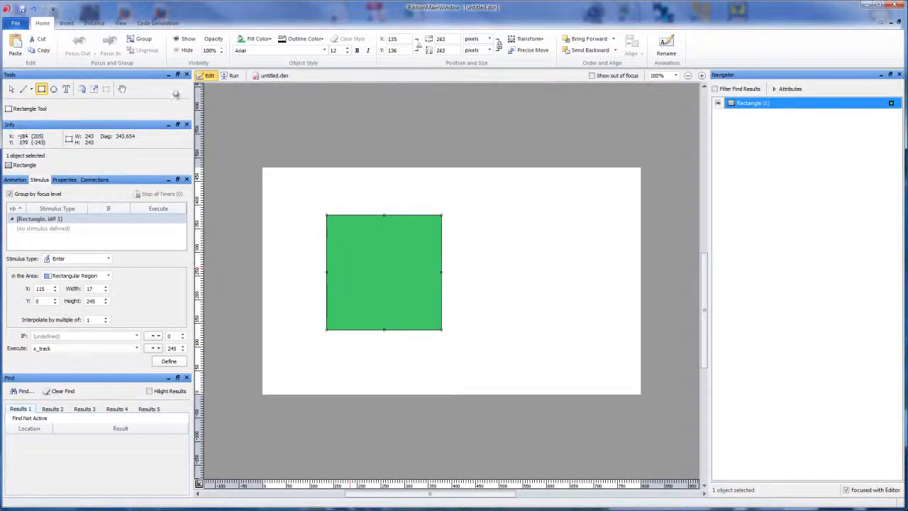
click(142, 39)
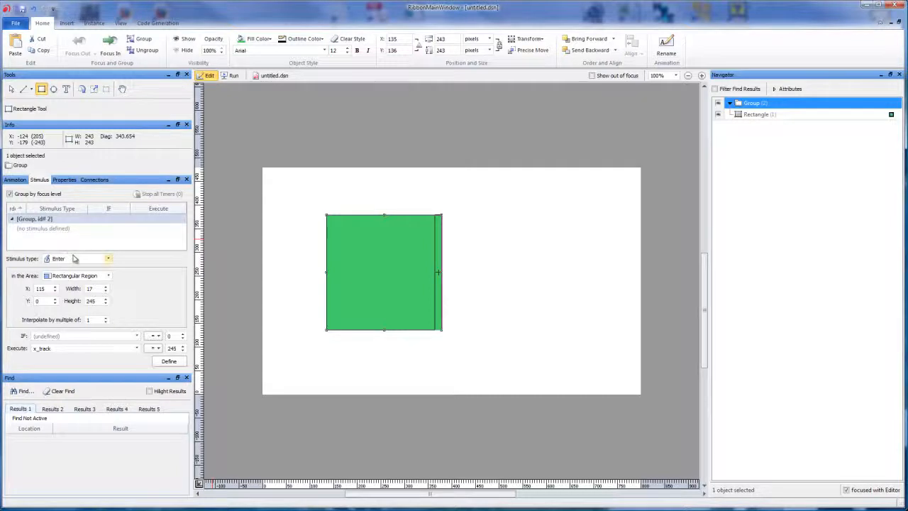
Try moving the group's rectangular Enter stimulus region across the square by gradually lowering its X value
click(105, 292)
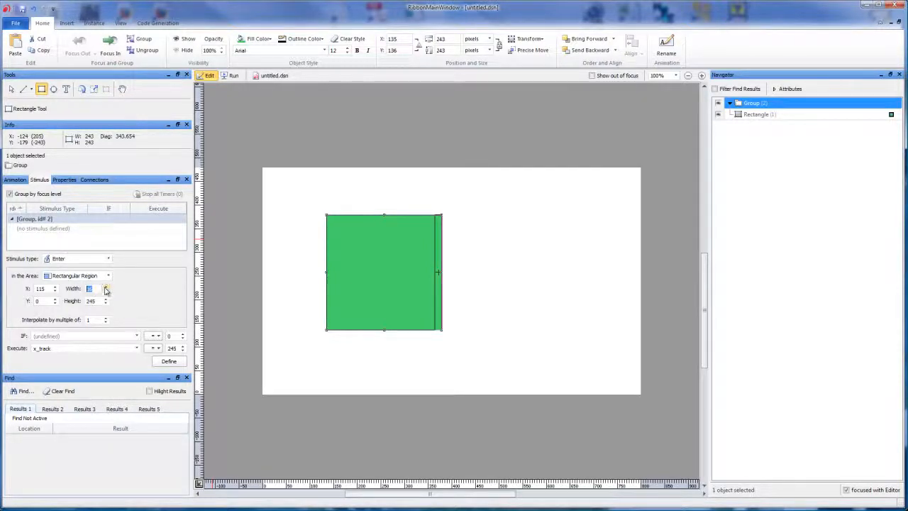
click(106, 286)
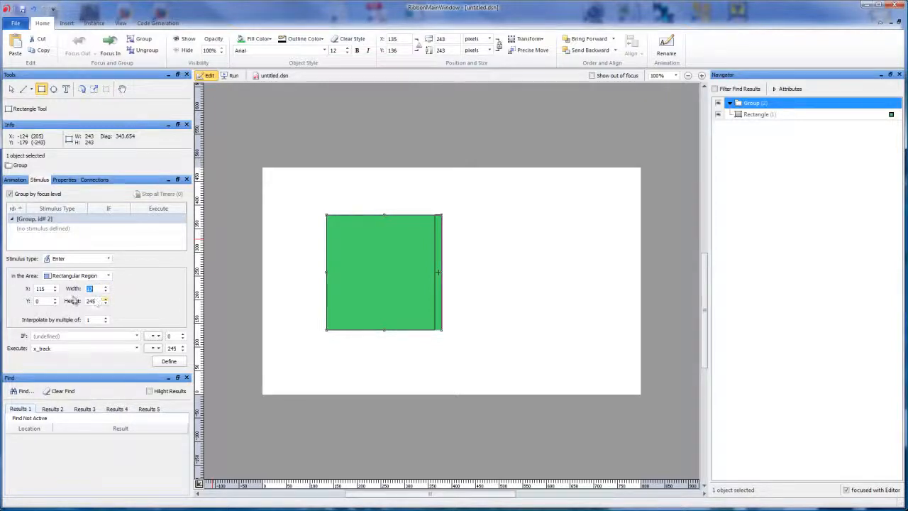
click(41, 288)
key(Down)
key(Down)
key(Down)
key(Down)
key(Down)
key(Down)
key(Down)
key(Down)
key(Down)
key(Down)
key(Down)
key(Down)
key(Down)
key(Down)
key(Down)
key(Down)
key(Down)
key(Down)
key(Down)
key(Down)
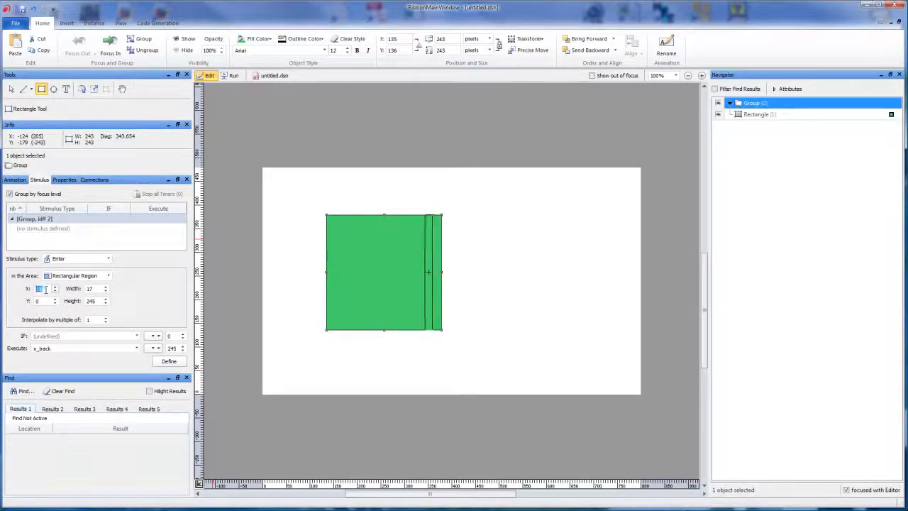
key(Down)
key(Down)
key(Down)
key(Down)
key(Down)
key(Down)
key(Down)
key(Down)
key(Down)
key(Down)
key(Down)
key(Down)
key(Down)
key(Down)
key(Down)
key(Down)
key(Down)
key(Down)
key(Down)
key(Down)
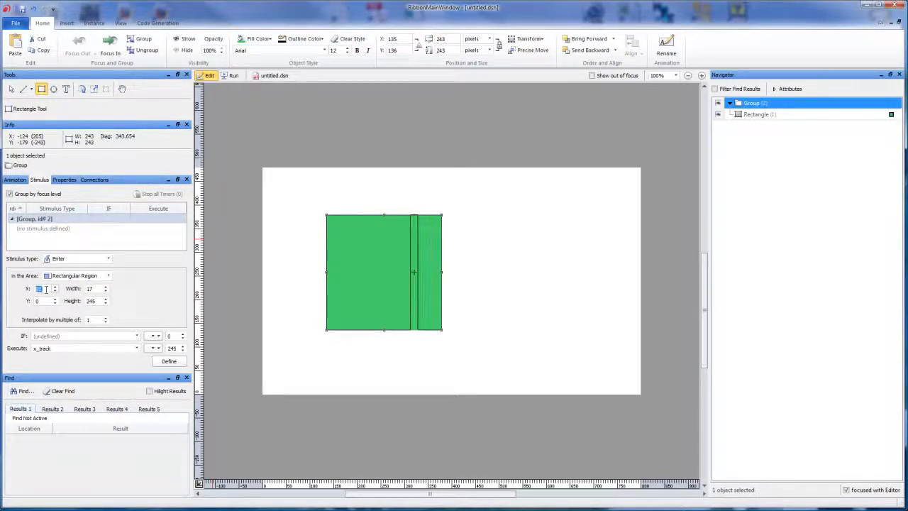
key(Down)
key(Down)
key(Down)
key(Down)
key(Down)
key(Down)
key(Down)
key(Down)
key(Down)
key(Down)
key(Down)
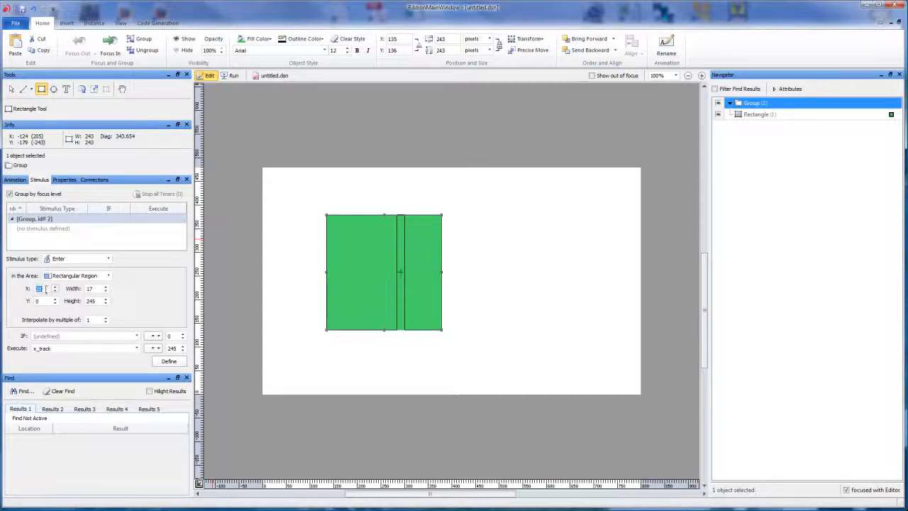
Define an Enter stimulus on the group with its region at X -115, height 243, setting x_track to 0
text(-115)
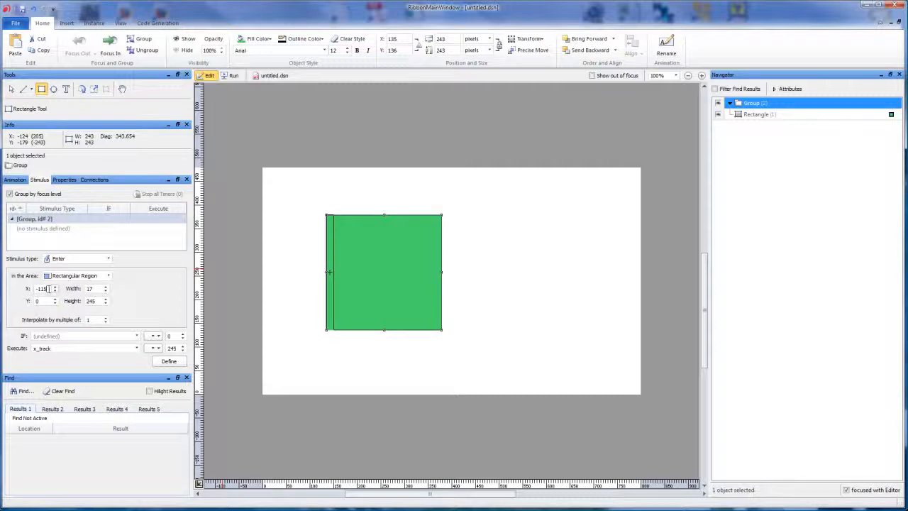
double_click(92, 300)
click(84, 348)
double_click(83, 349)
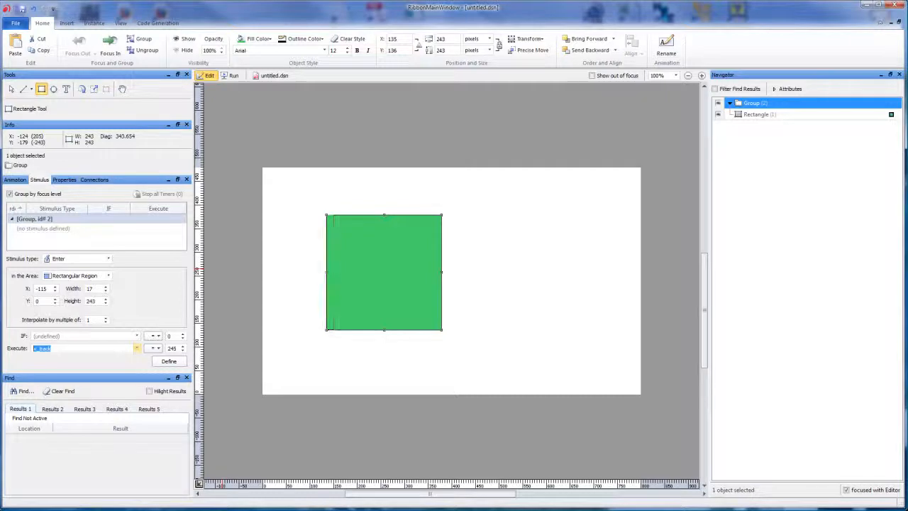
click(171, 349)
text(0)
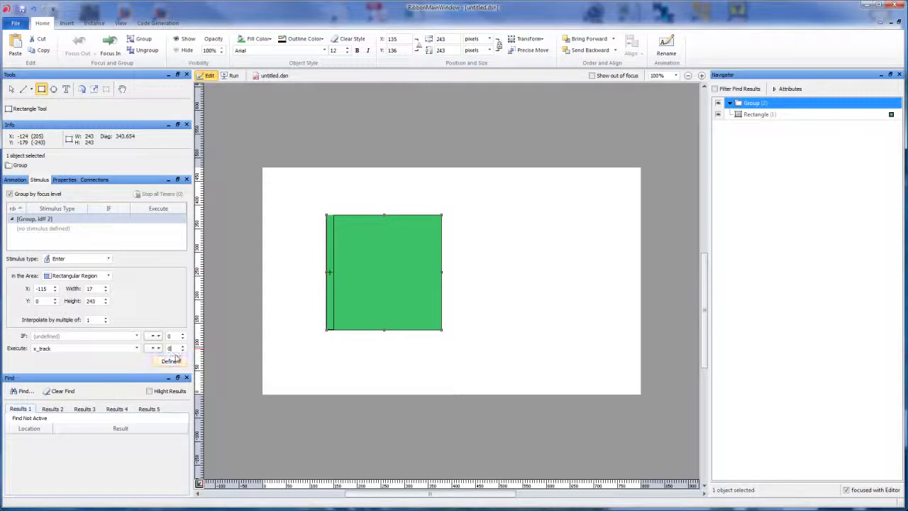
click(168, 362)
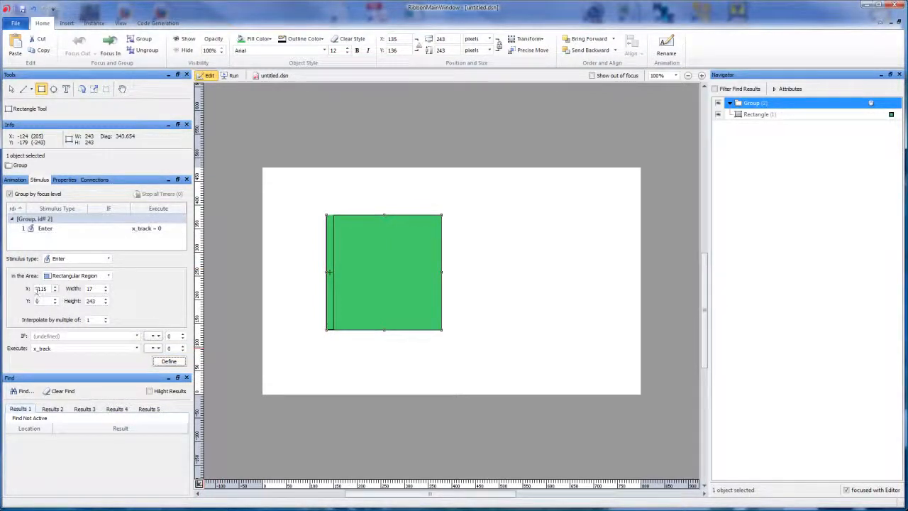
Define a second Enter stimulus on the group with its region at X 115, setting x_track to 243
drag(37, 289, 34, 303)
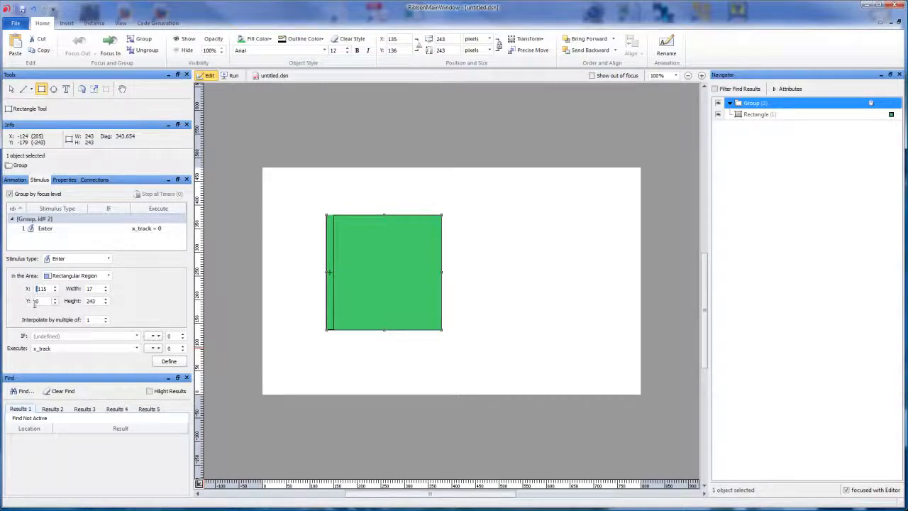
key(Delete)
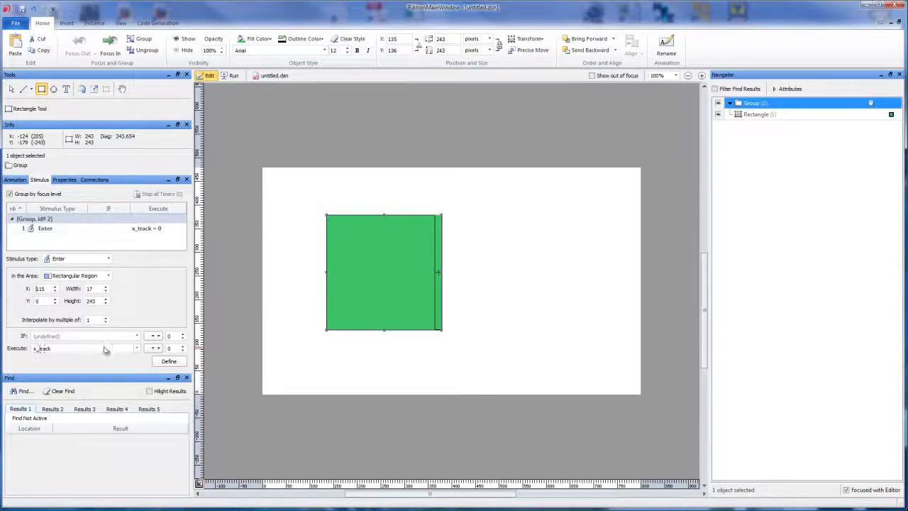
drag(172, 348, 162, 352)
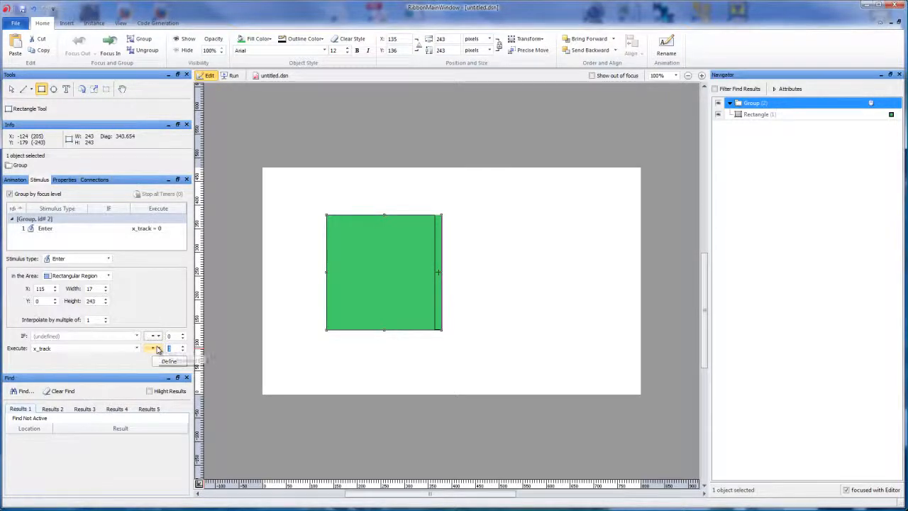
text(243)
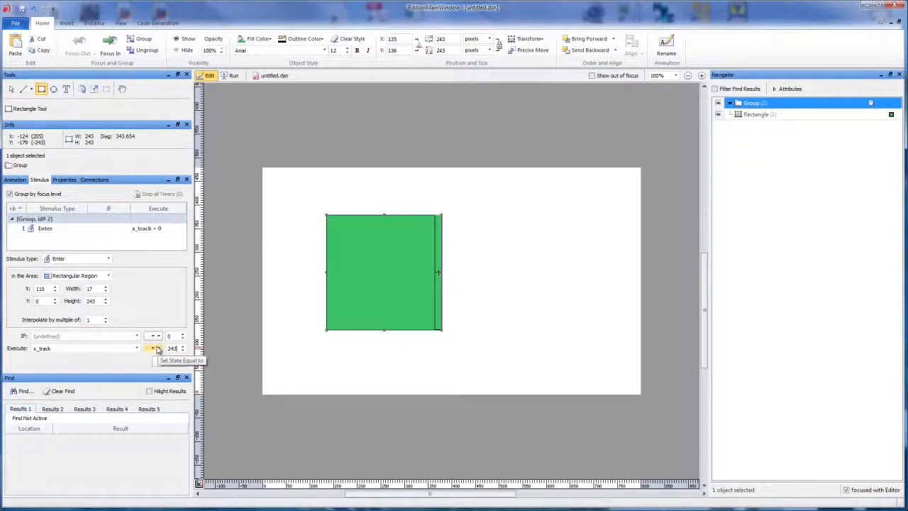
click(158, 348)
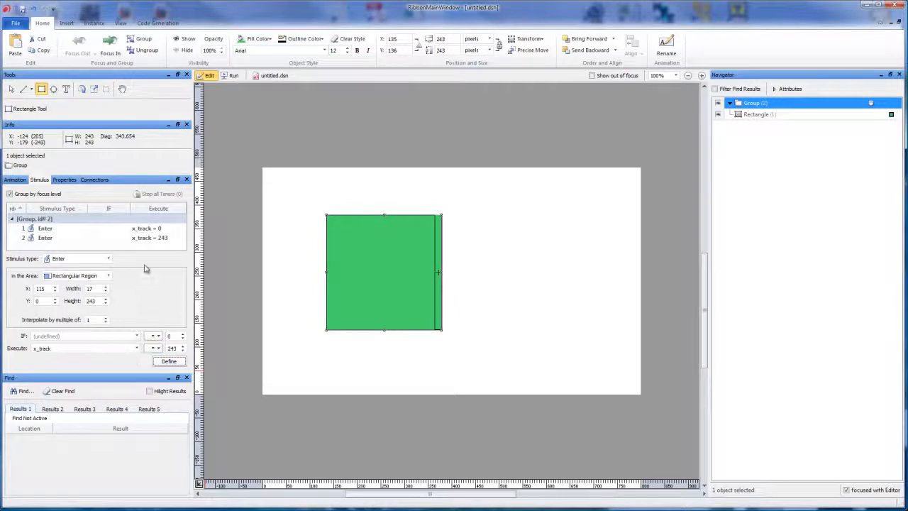
Enter x_track as the animation name for the selected group
click(15, 180)
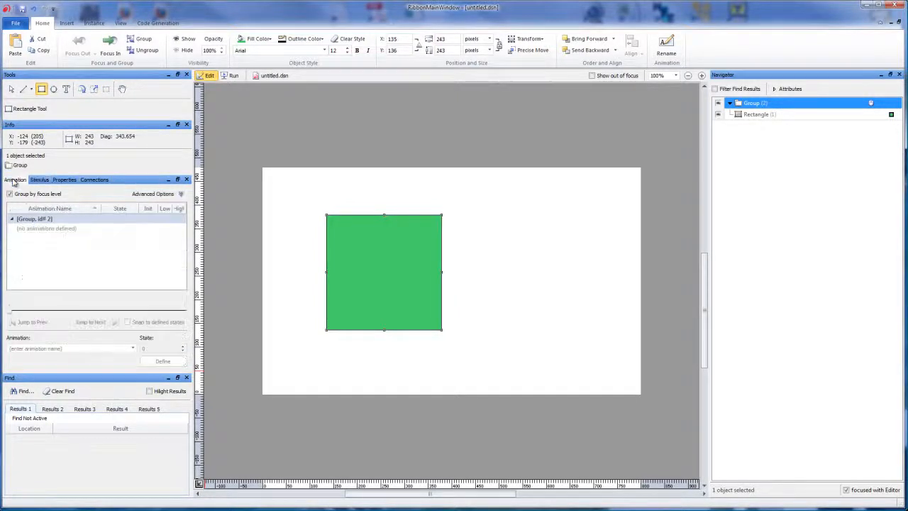
click(56, 348)
text(x)
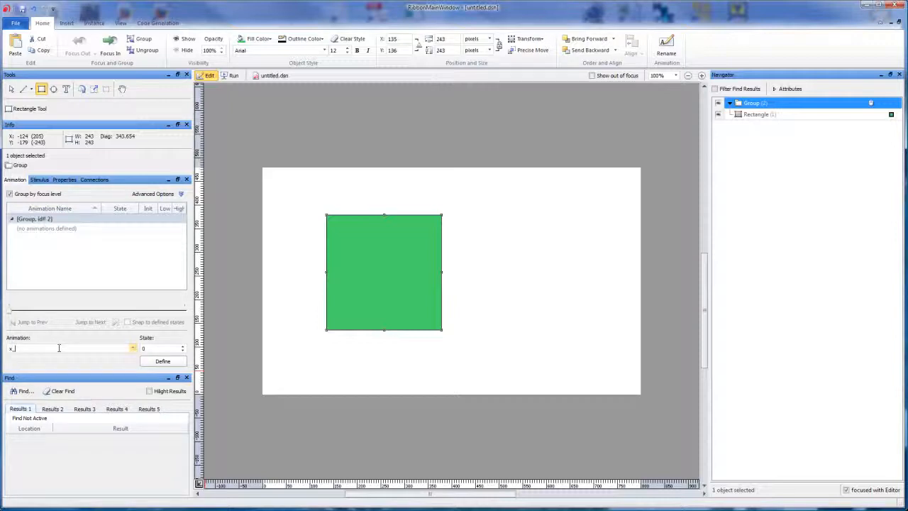
text(_track)
Test the green square in run mode and return to edit mode
click(234, 76)
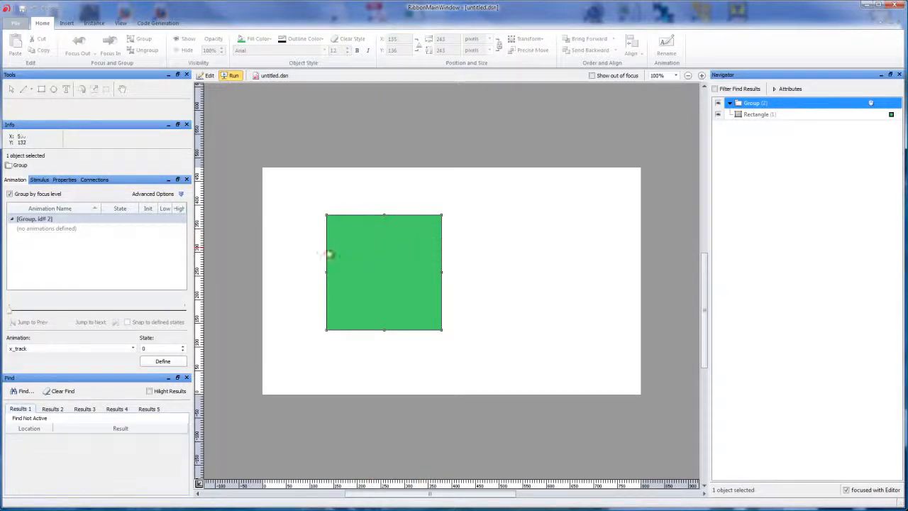
click(209, 76)
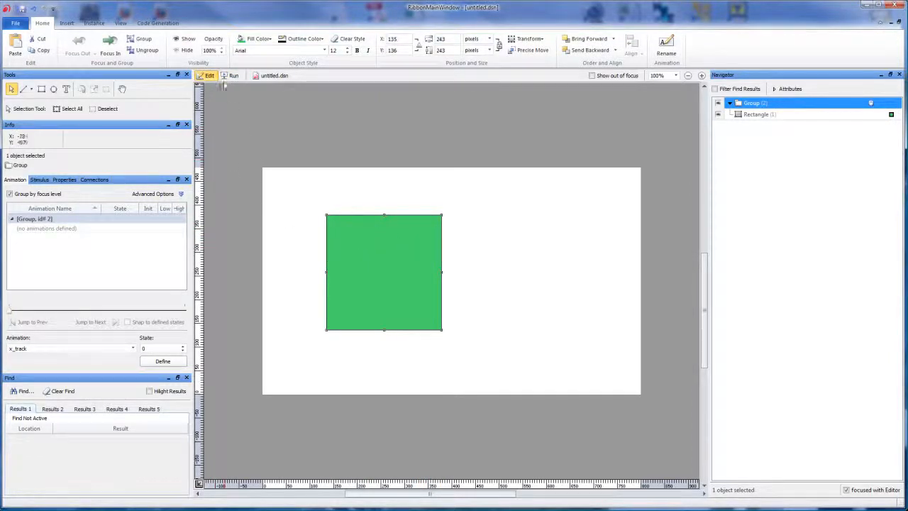
click(228, 77)
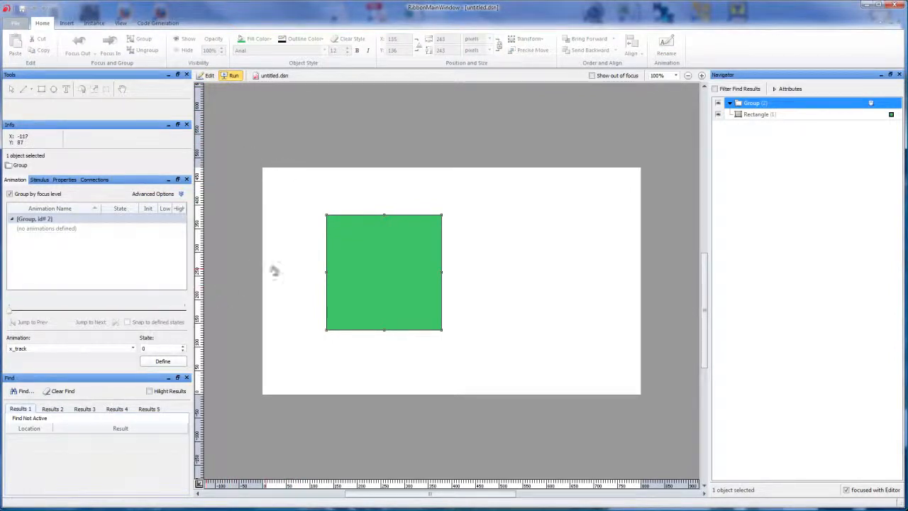
drag(342, 243, 183, 69)
click(209, 75)
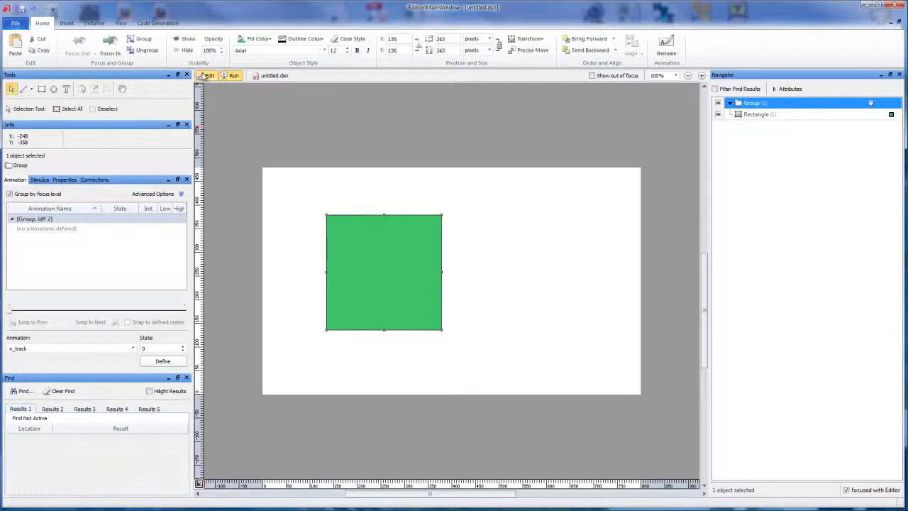
Compare the regions and executed values of the group's two Enter stimuli, and reselect the group
click(41, 180)
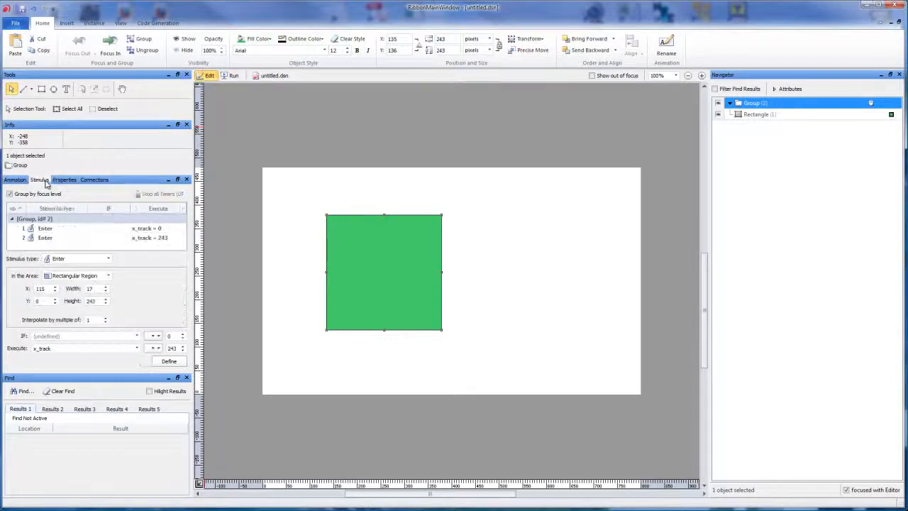
click(58, 236)
click(59, 229)
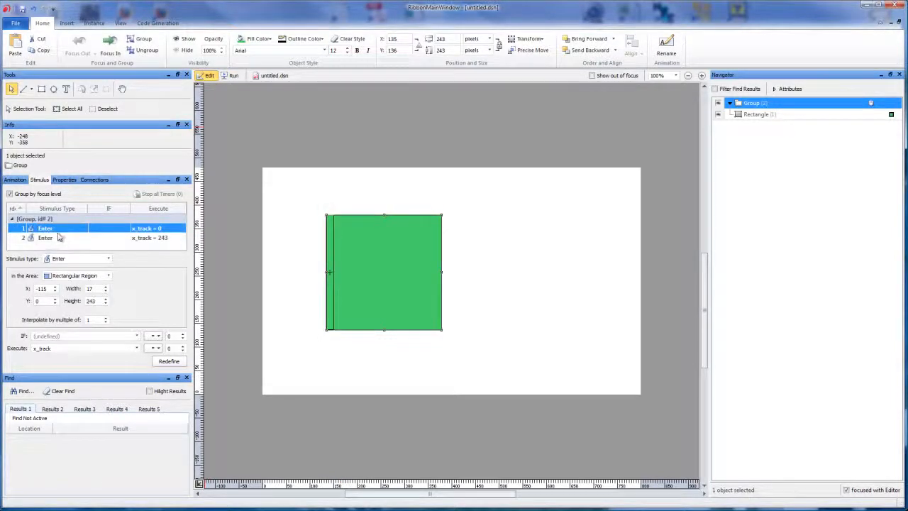
click(60, 238)
click(60, 228)
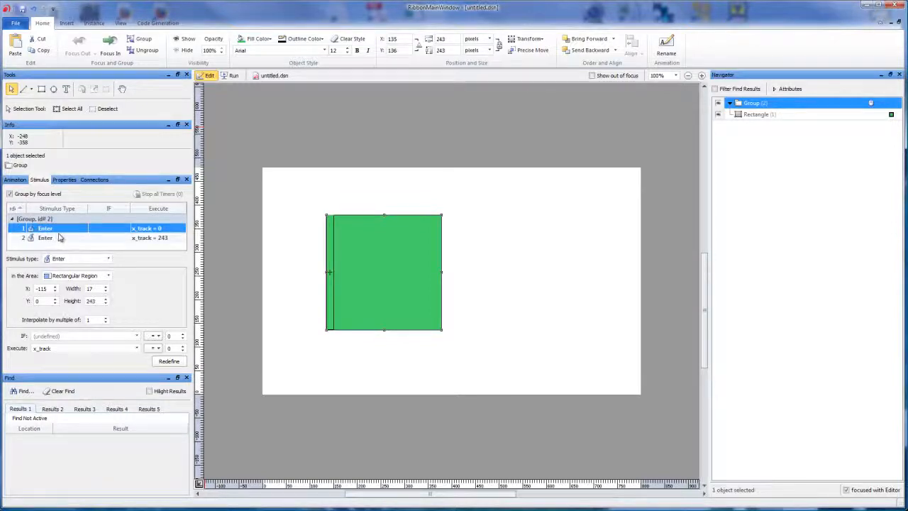
click(59, 238)
click(60, 229)
click(61, 238)
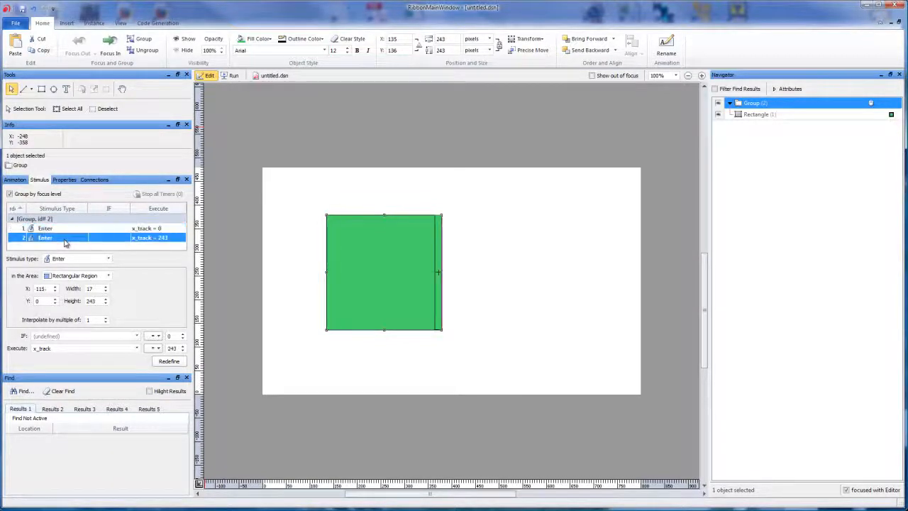
click(61, 229)
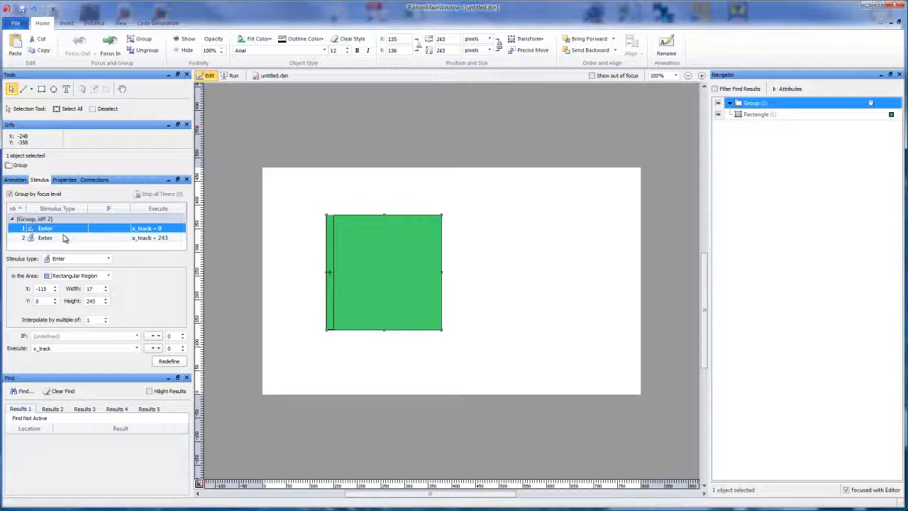
click(64, 238)
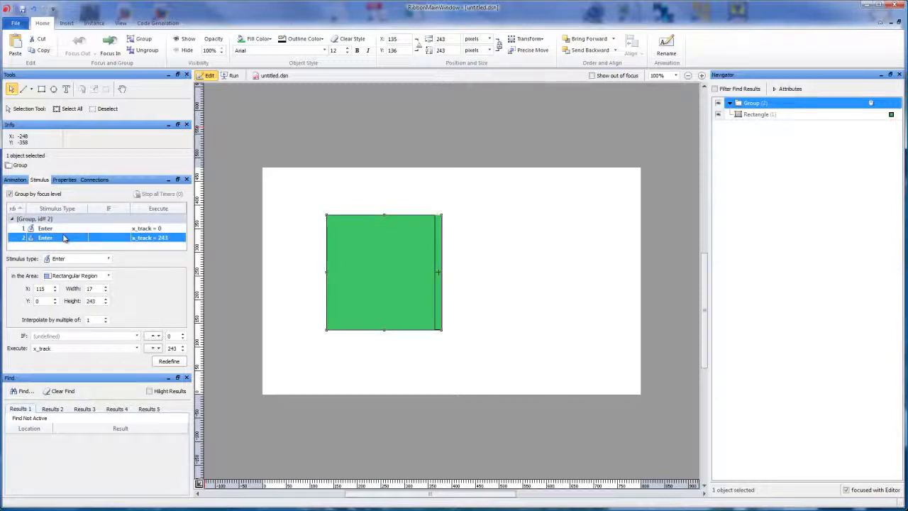
click(61, 228)
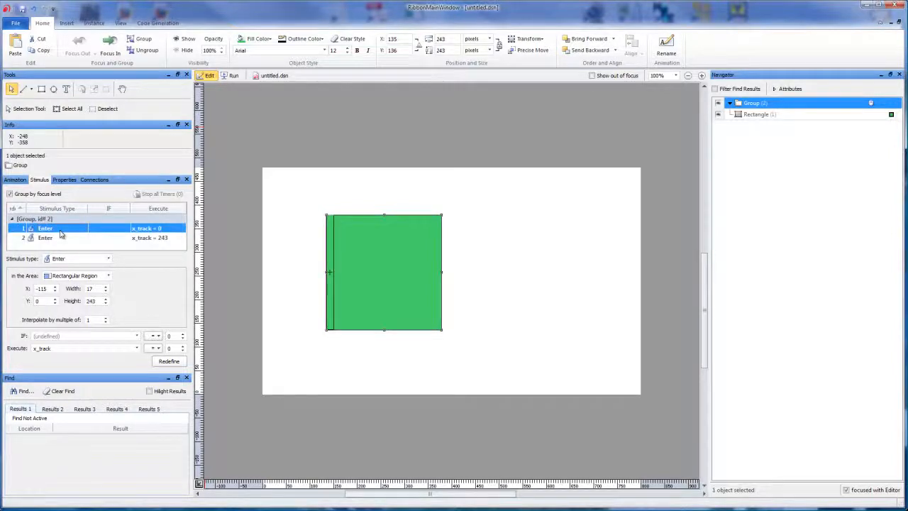
click(63, 239)
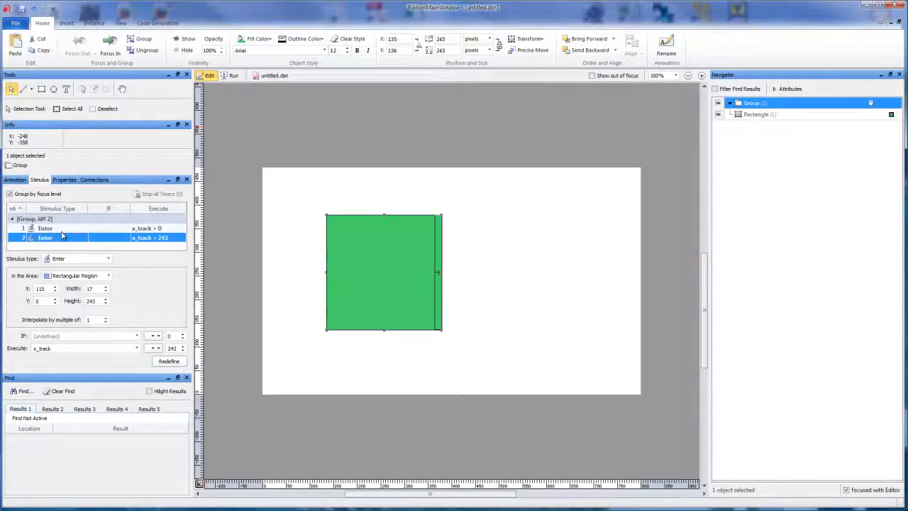
click(61, 228)
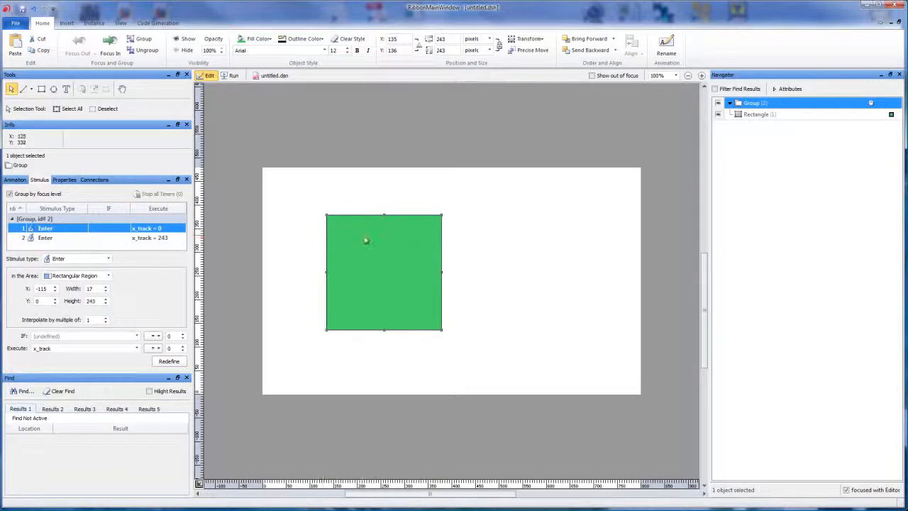
click(127, 240)
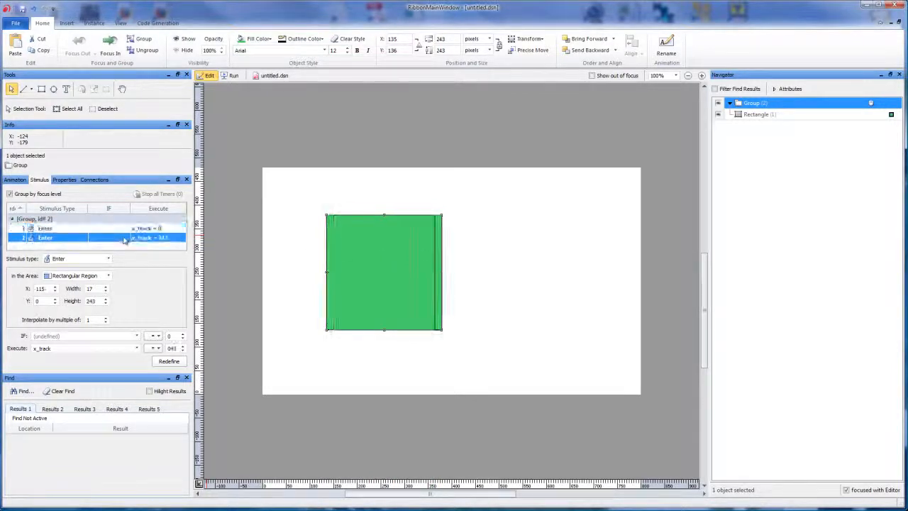
click(125, 232)
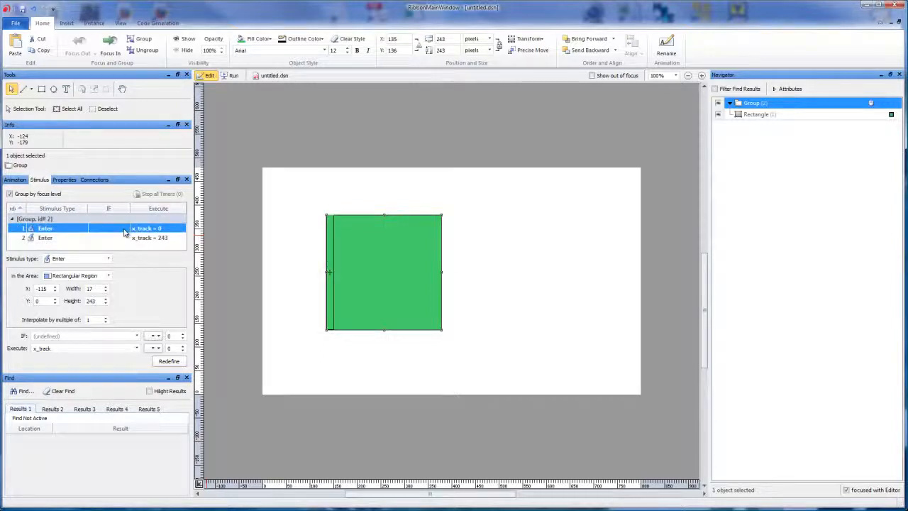
click(125, 239)
click(124, 230)
click(125, 238)
click(124, 230)
click(125, 239)
click(124, 230)
click(754, 105)
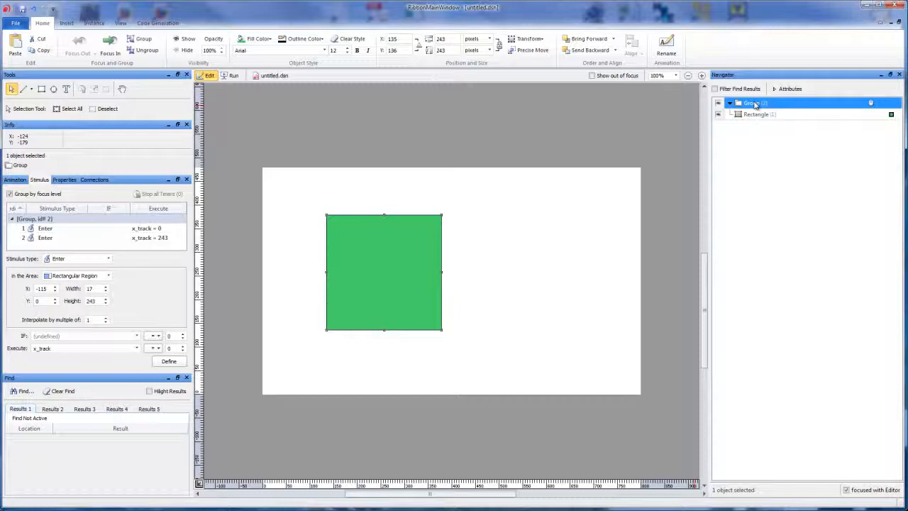
Rename the square's group as xtrack and enclose it in a new outer group
double_click(755, 104)
drag(765, 104, 663, 105)
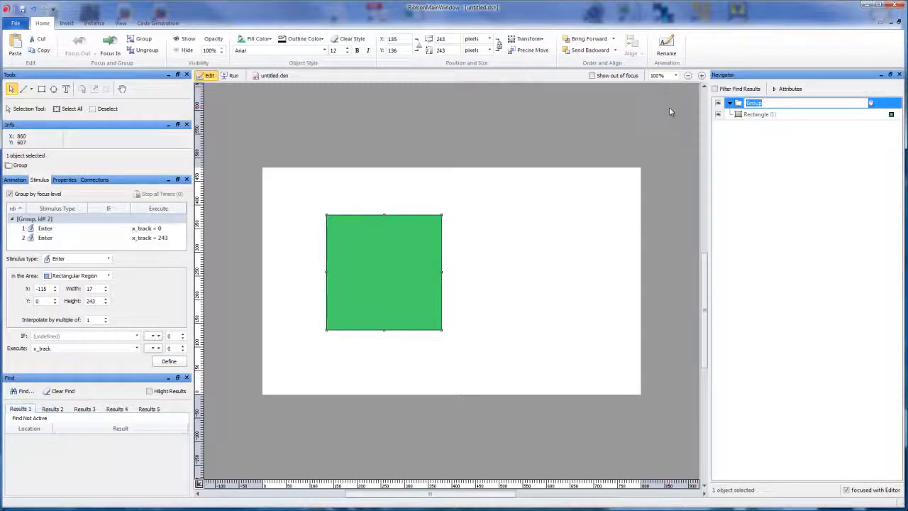
text(t_track)
key(Return)
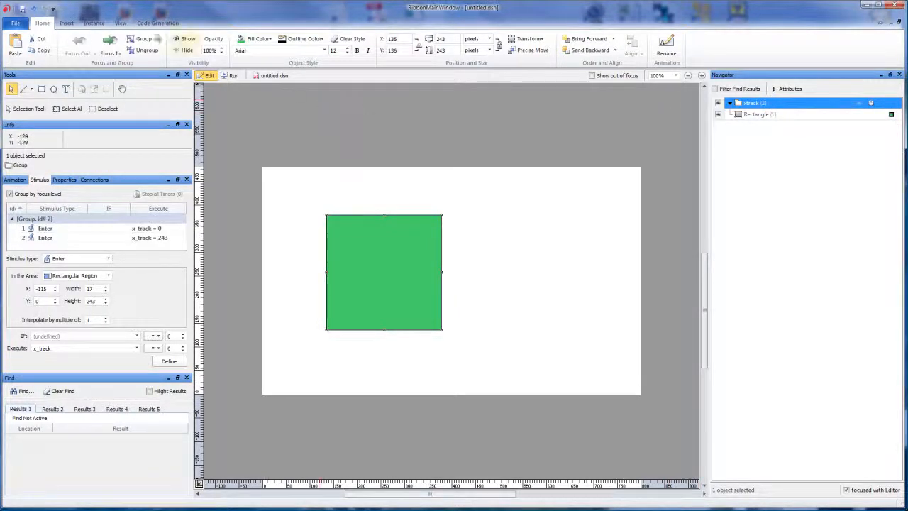
click(150, 41)
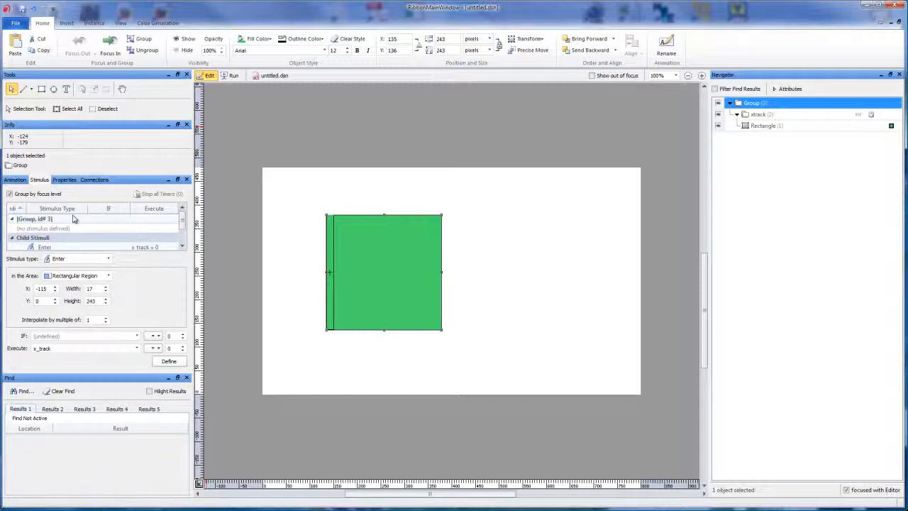
Enlarge the stimulus list and compare the regions and executed values of the outer group's two child Enter stimuli
scroll(74, 220, down, 1)
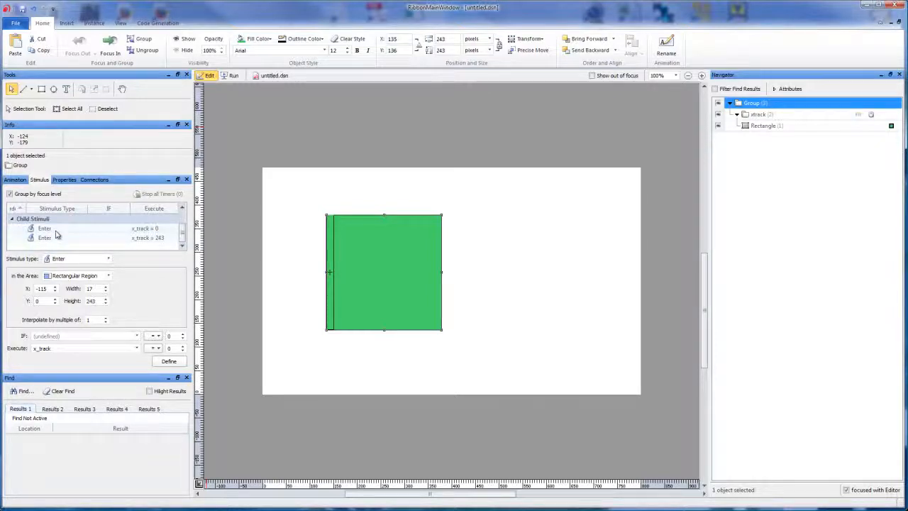
click(73, 378)
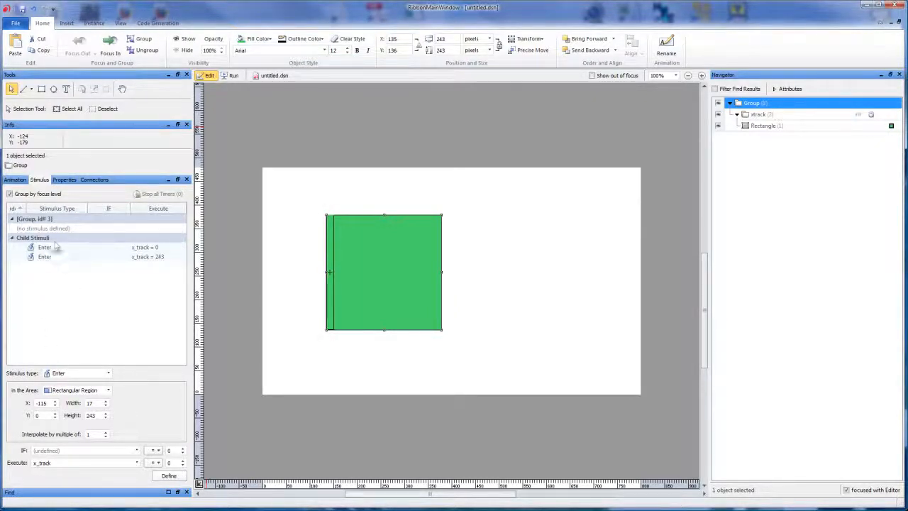
click(12, 238)
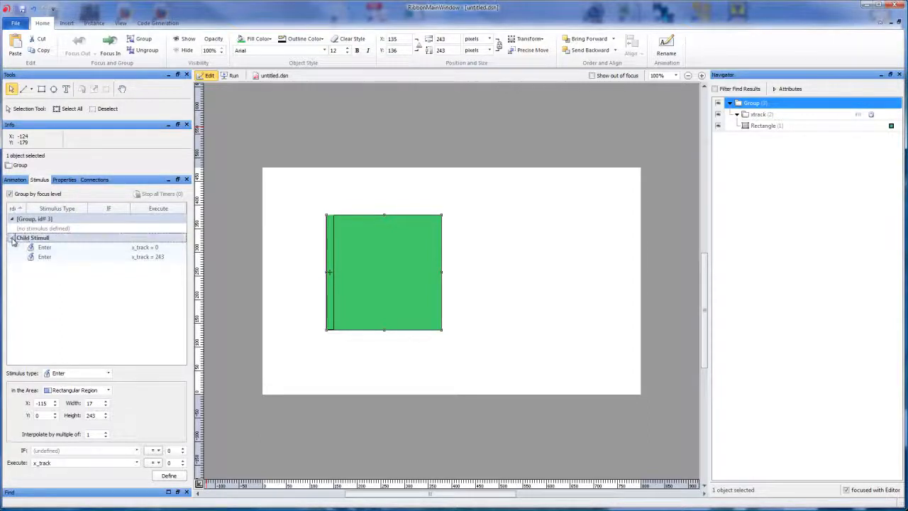
click(12, 239)
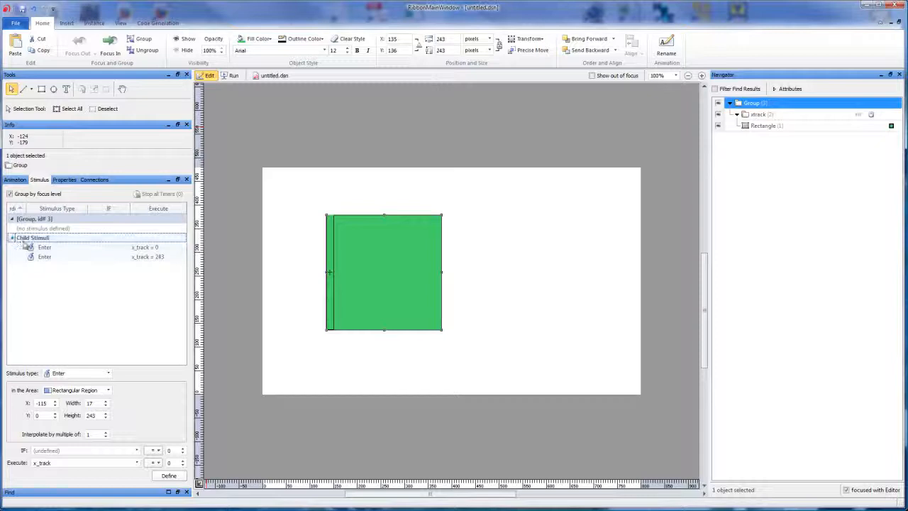
click(69, 249)
click(71, 256)
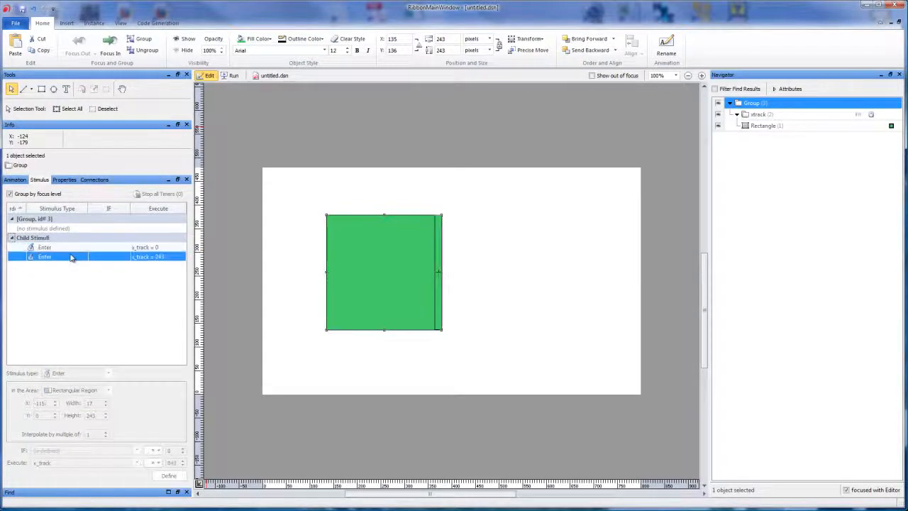
click(70, 249)
click(71, 256)
click(70, 251)
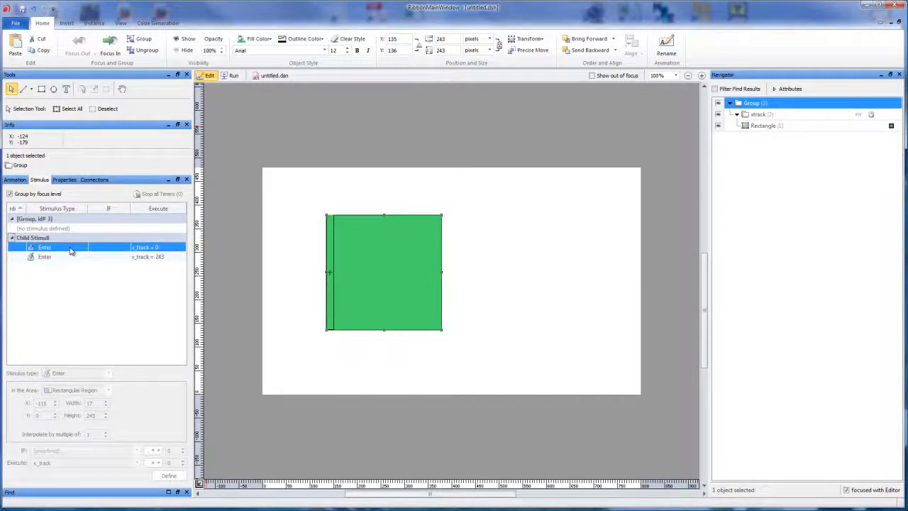
Set a new rectangular Enter region on the outer group to width 243, height 17, X 0 and Y -115
click(69, 229)
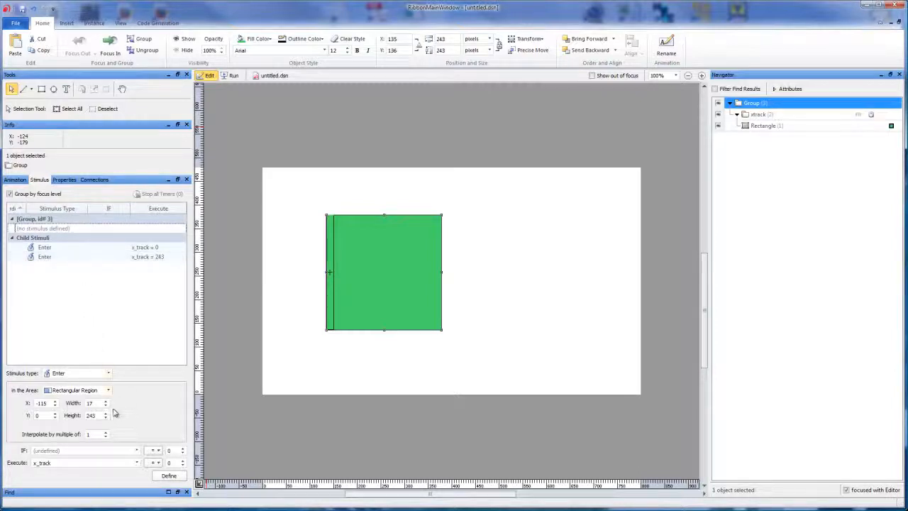
drag(97, 403, 24, 406)
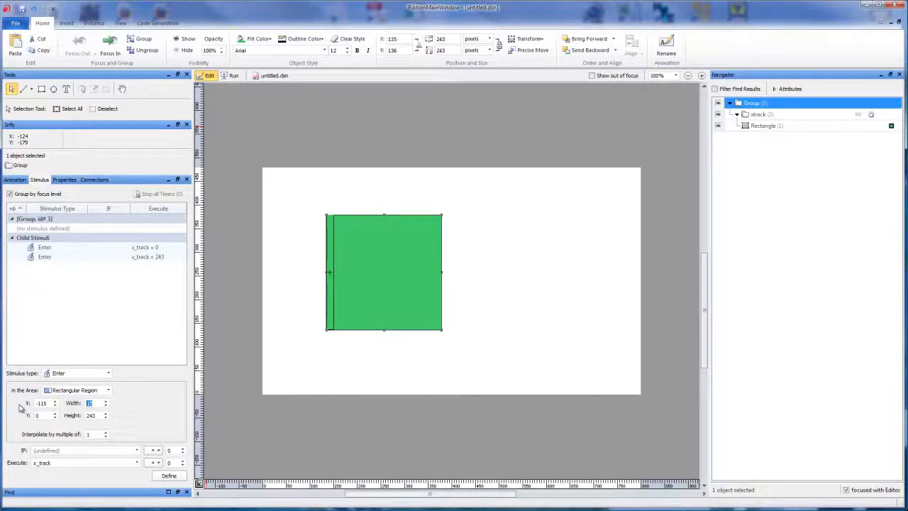
text(143)
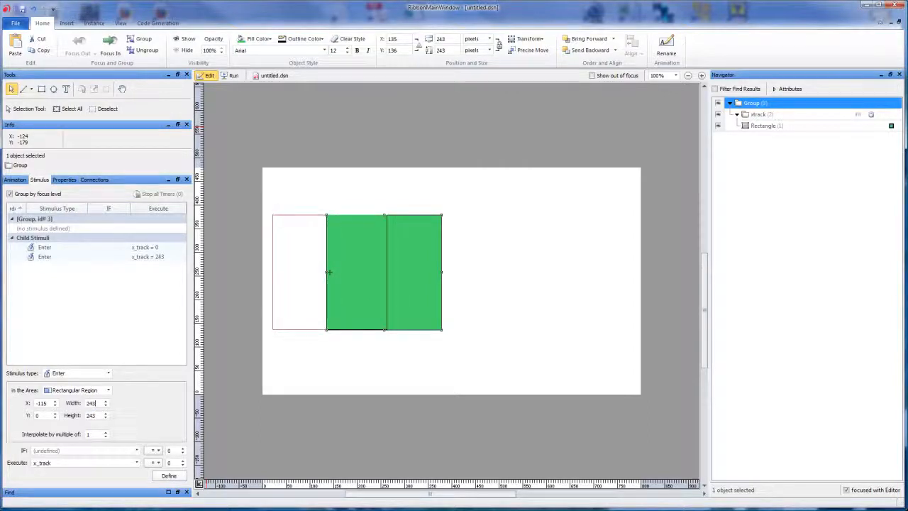
key(Tab)
text(17)
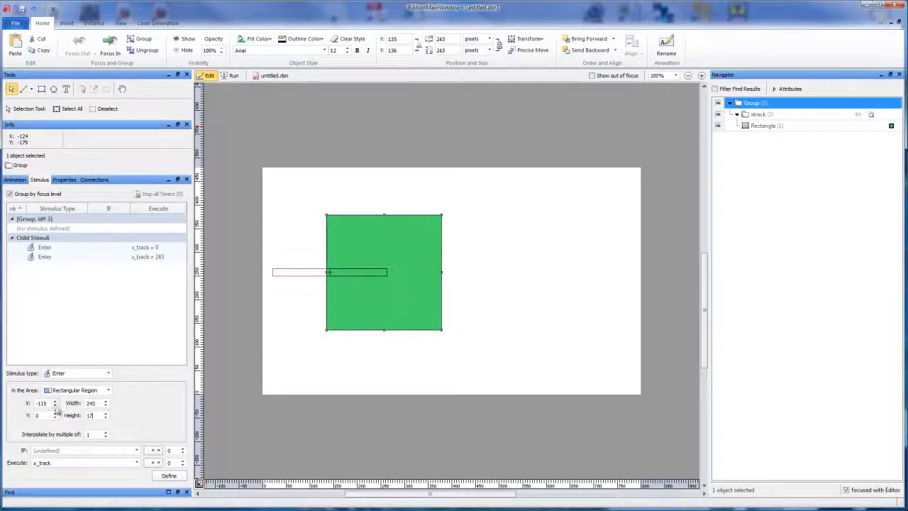
drag(49, 403, 27, 417)
text(0)
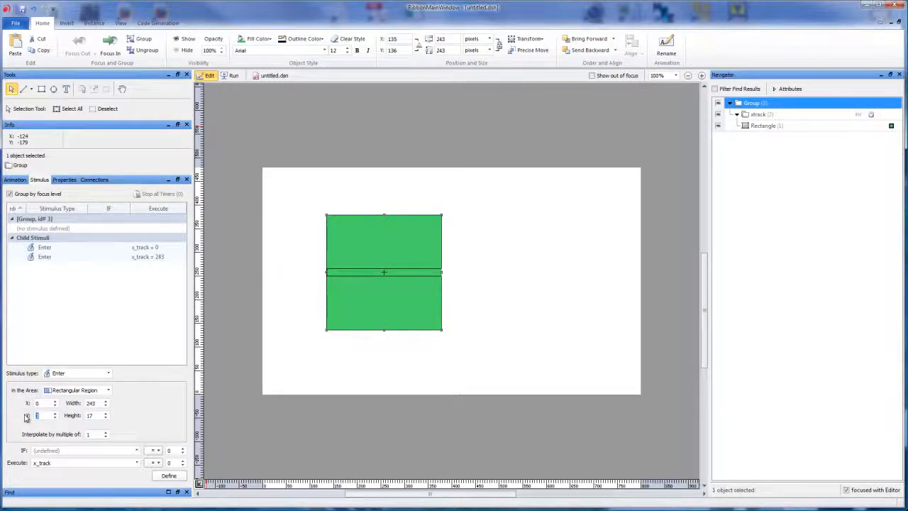
text(11)
key(BackSpace)
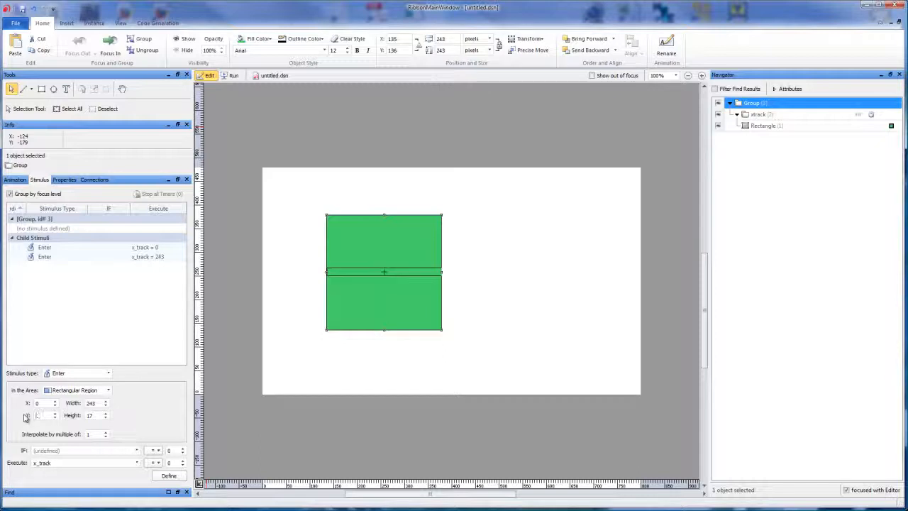
key(BackSpace)
text(-115)
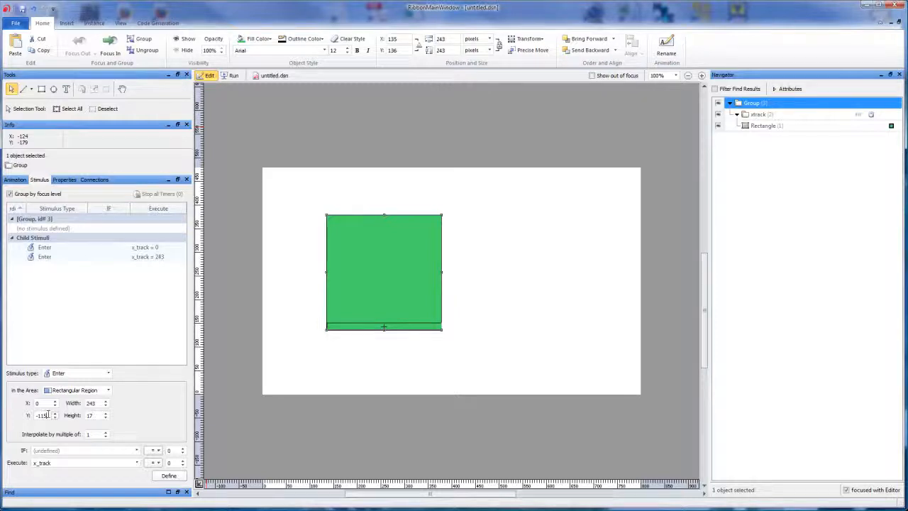
Define the outer group's bottom-edge Enter stimulus so that it sets y_track to 0
drag(36, 463, 26, 466)
text(y)
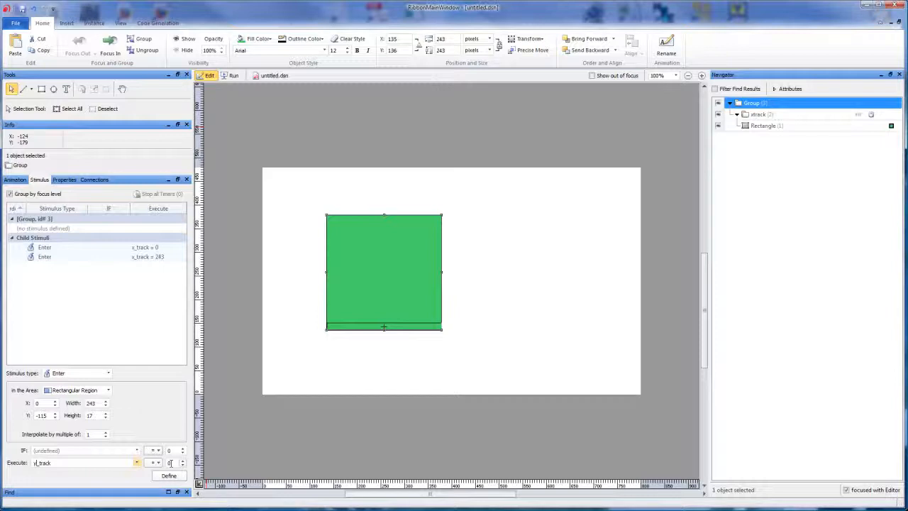
click(170, 475)
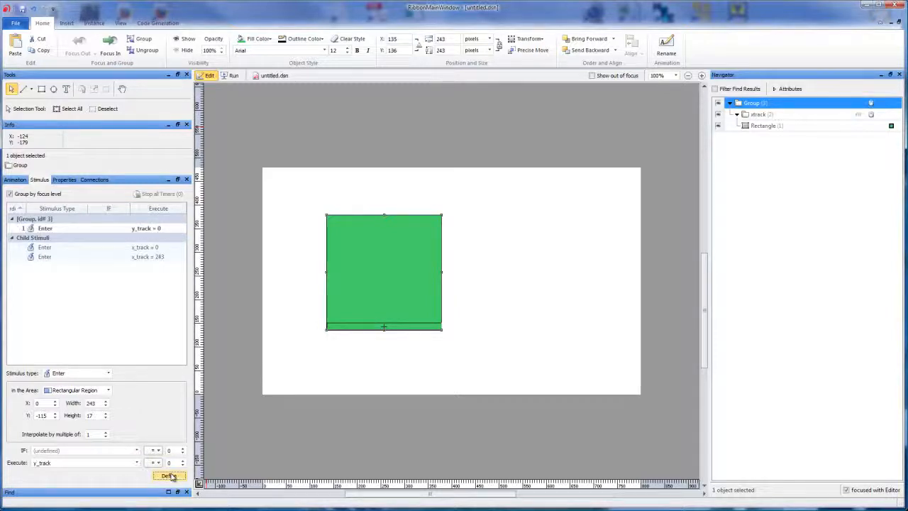
Define a second Enter stimulus on the outer group with its region at Y 115, setting y_track to 243
click(59, 230)
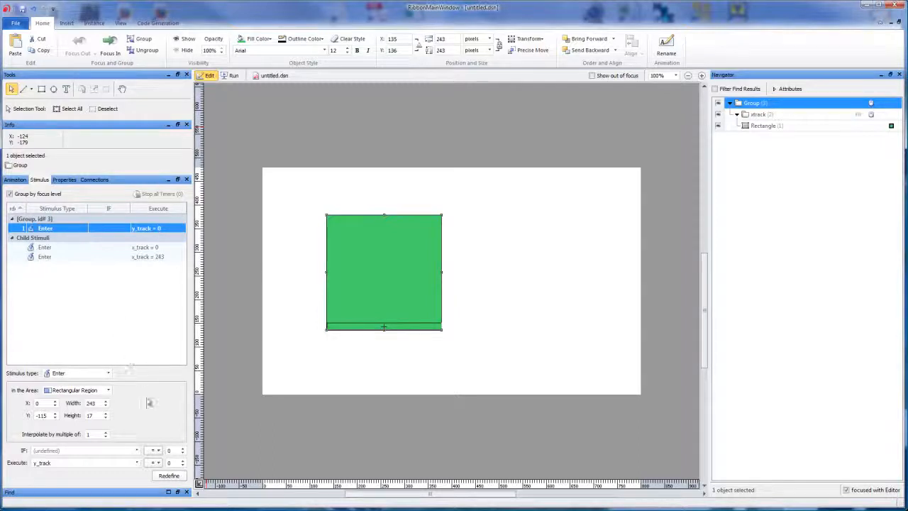
click(164, 477)
click(121, 310)
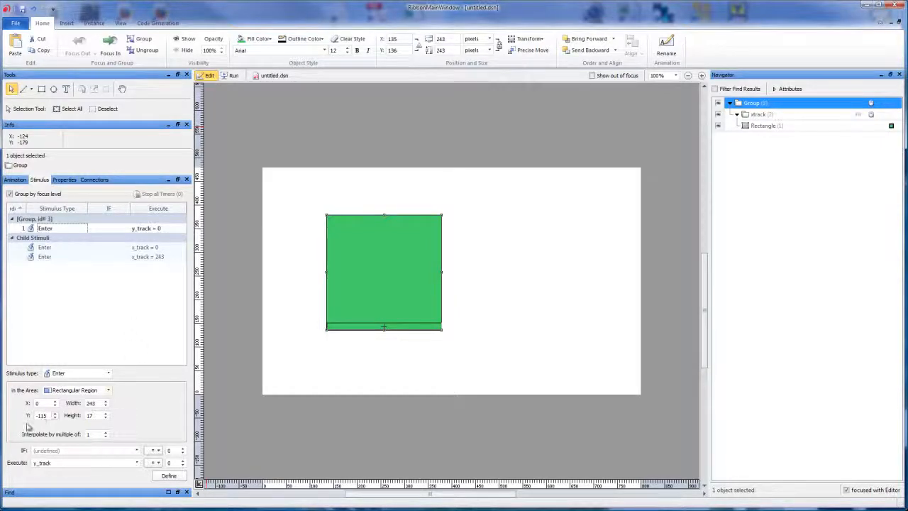
drag(38, 415, 28, 420)
key(BackSpace)
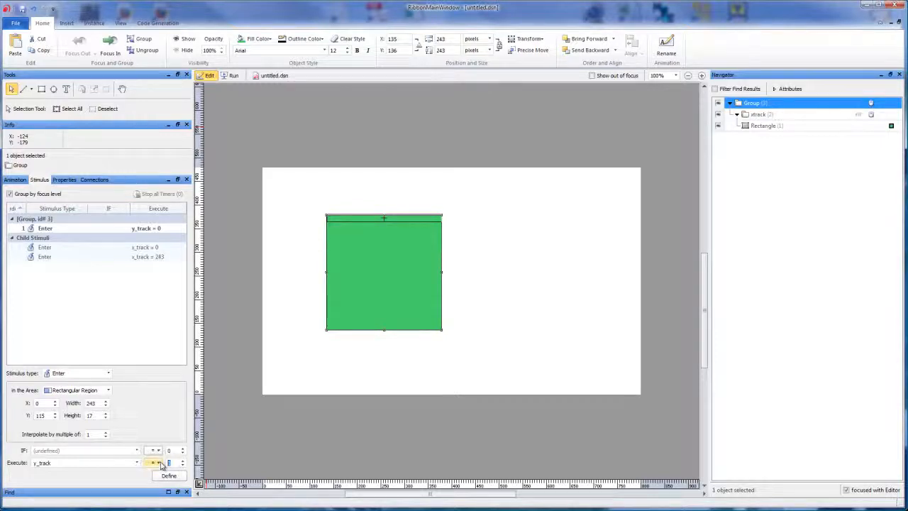
text(243)
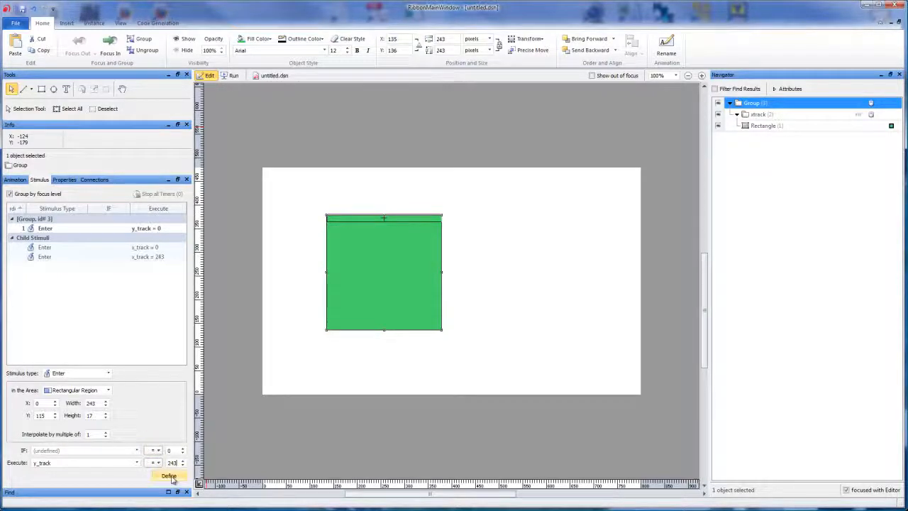
click(169, 476)
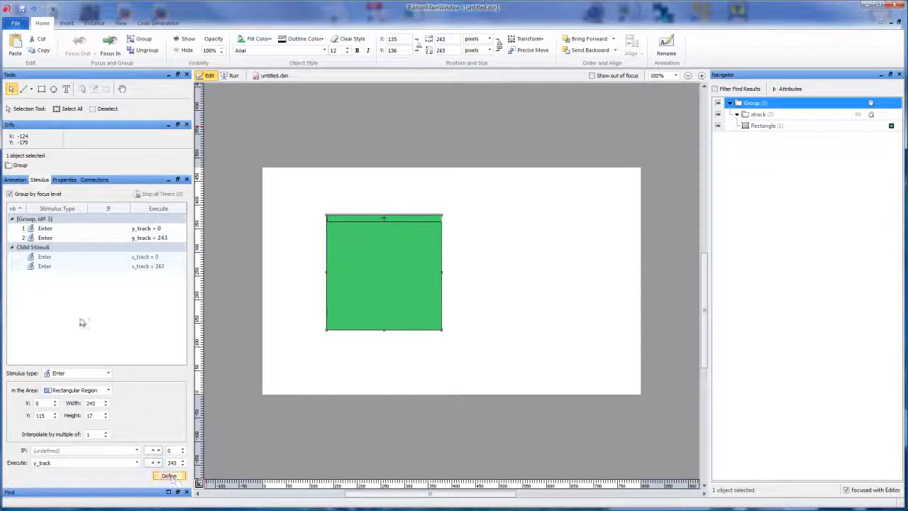
Compare the regions of the outer group's two y_track stimuli, check its animation list and deselect the group
click(62, 229)
click(64, 238)
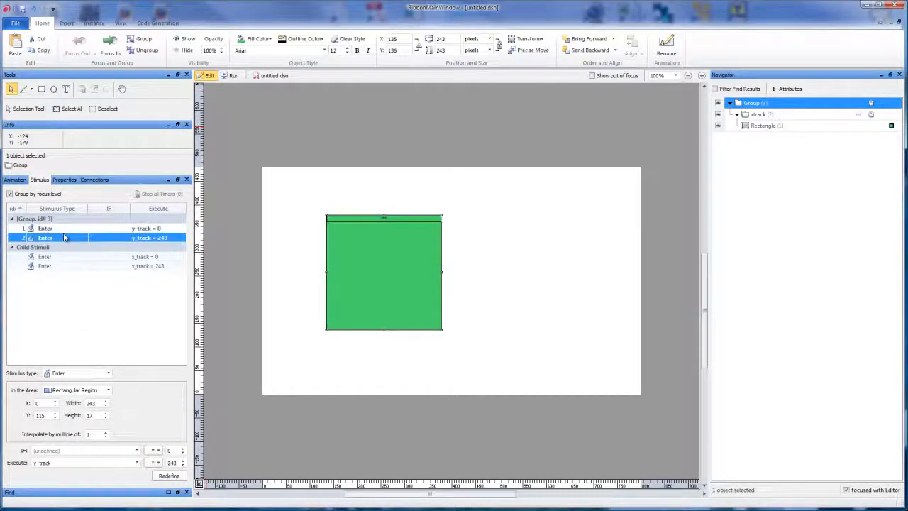
click(65, 229)
click(67, 239)
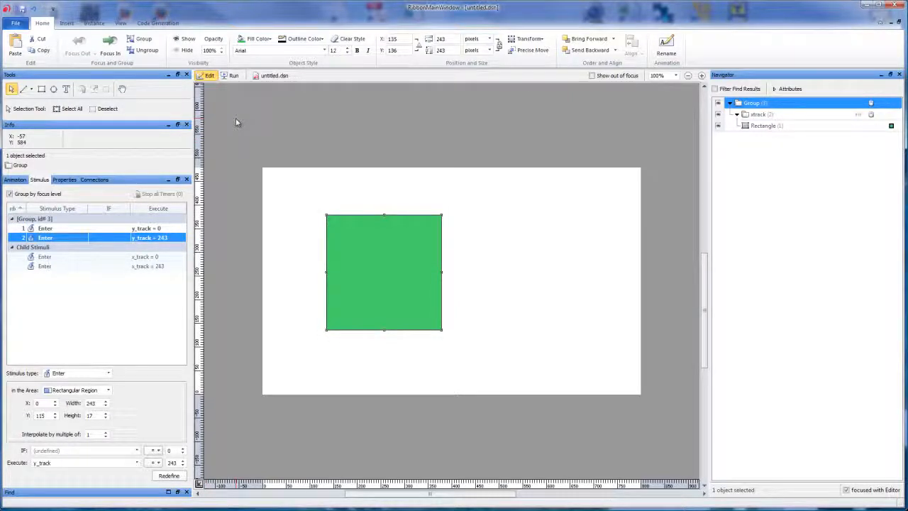
click(16, 180)
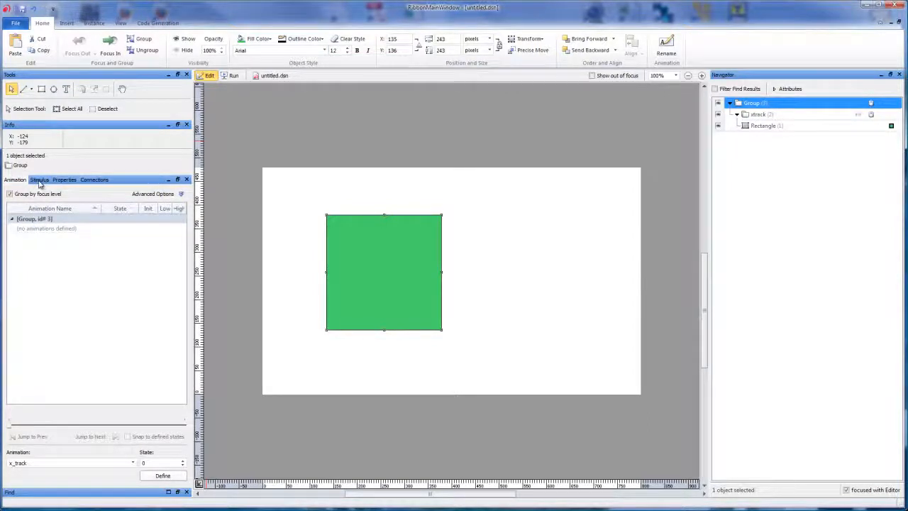
click(39, 181)
click(287, 138)
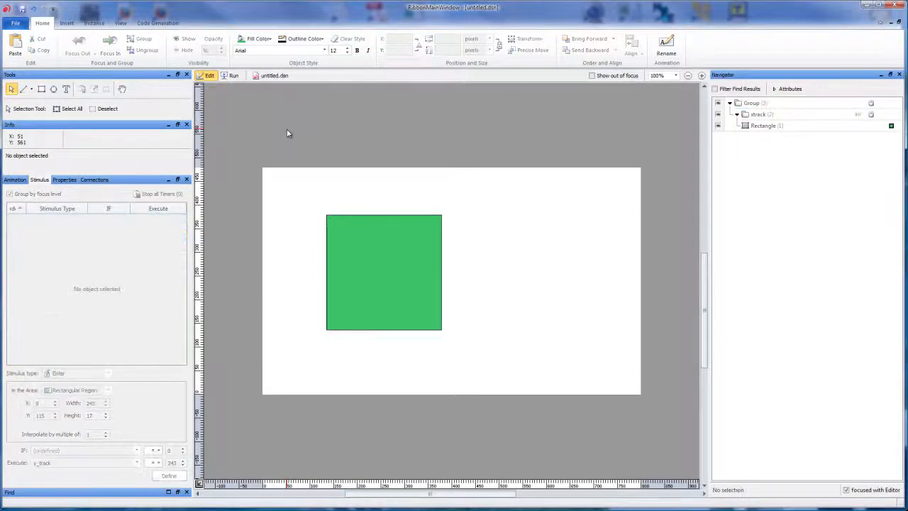
Insert a bold variable-width numeric readout above the green square and place a duplicate beside it
click(67, 23)
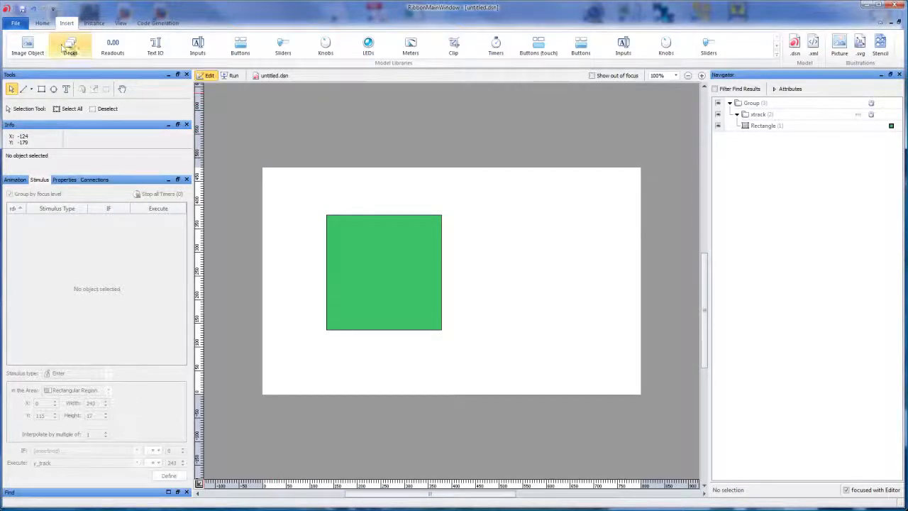
click(113, 50)
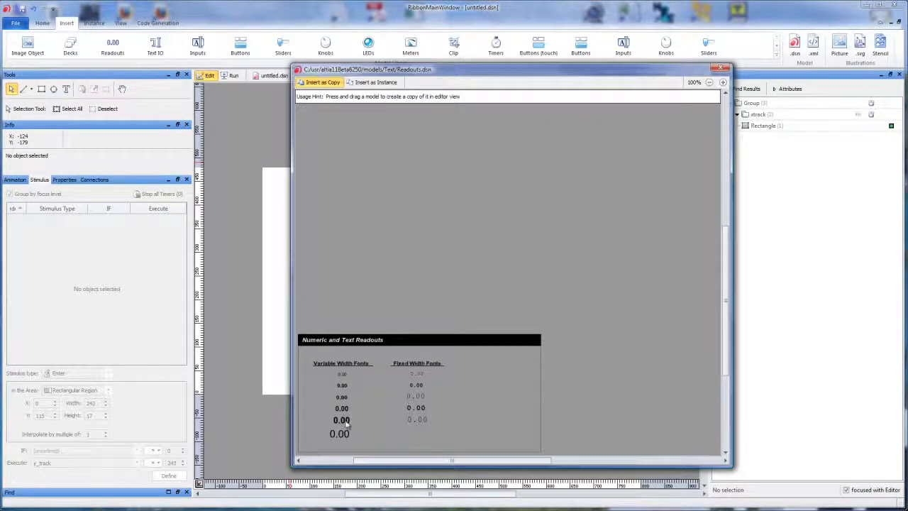
drag(341, 418, 285, 191)
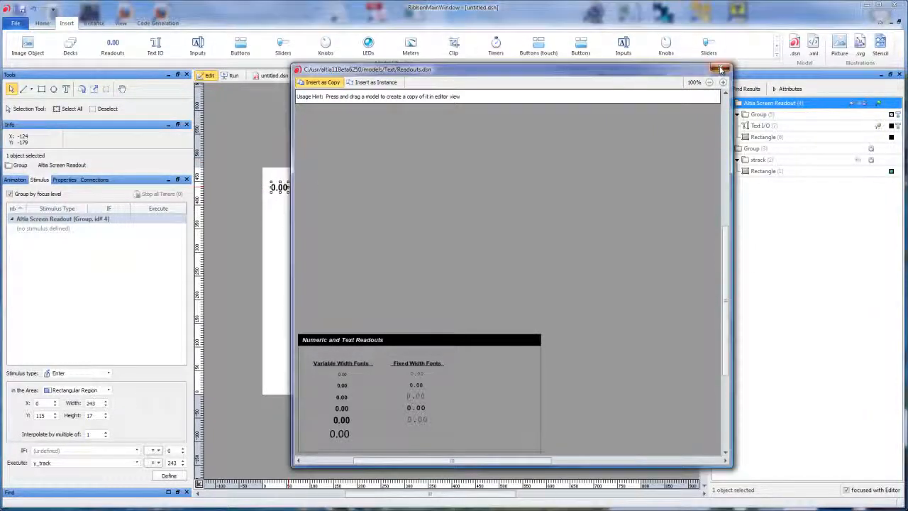
click(720, 67)
drag(331, 183, 366, 186)
key(ctrl+d)
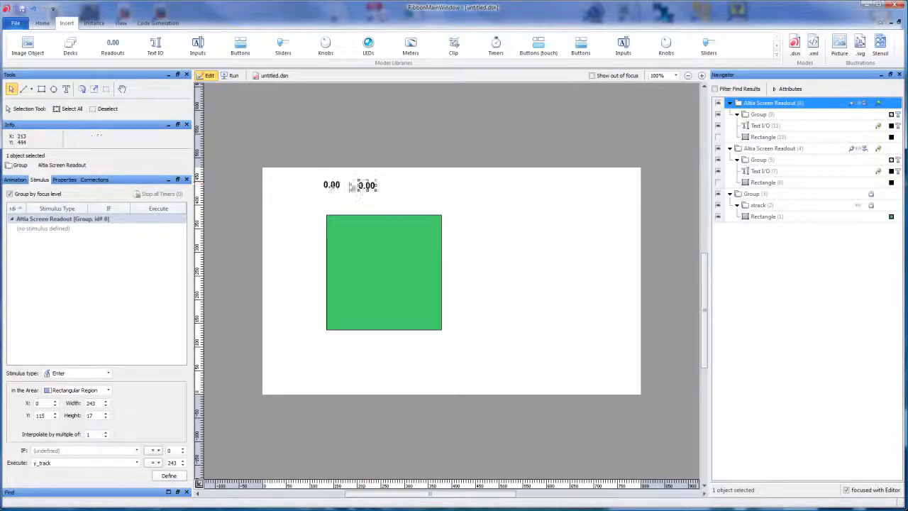
Align the two numeric readouts at the same height and select the first one
click(334, 188)
shift+click(368, 186)
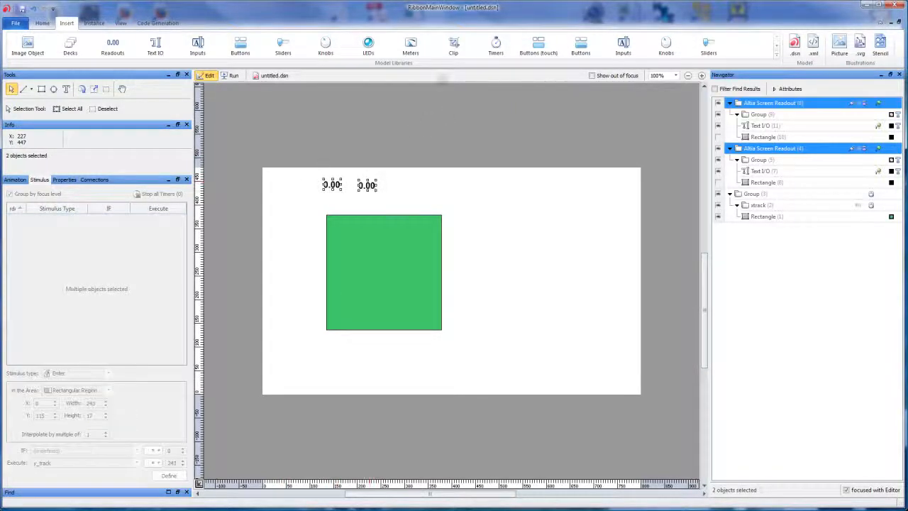
click(42, 23)
click(632, 48)
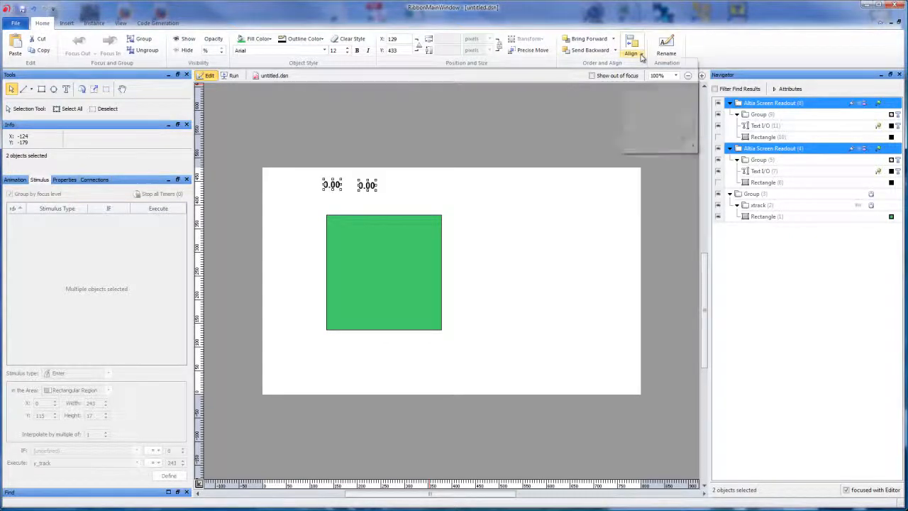
click(656, 133)
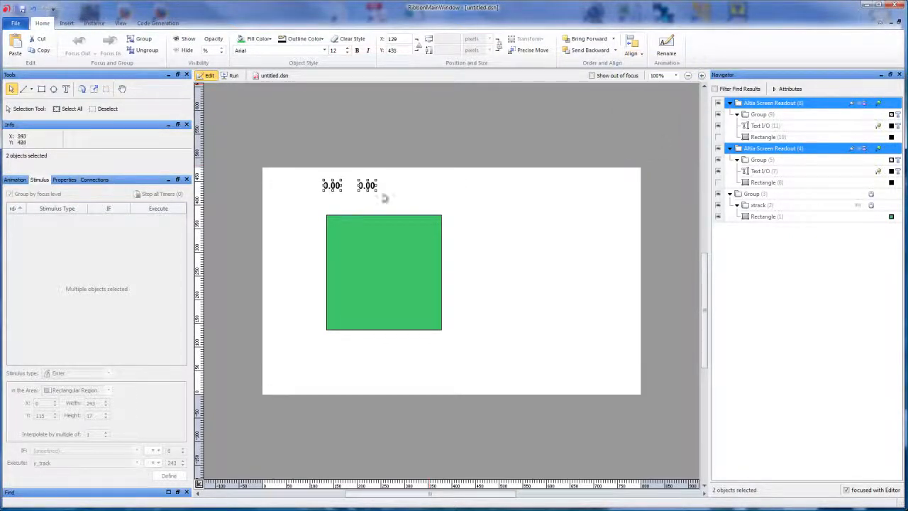
click(332, 187)
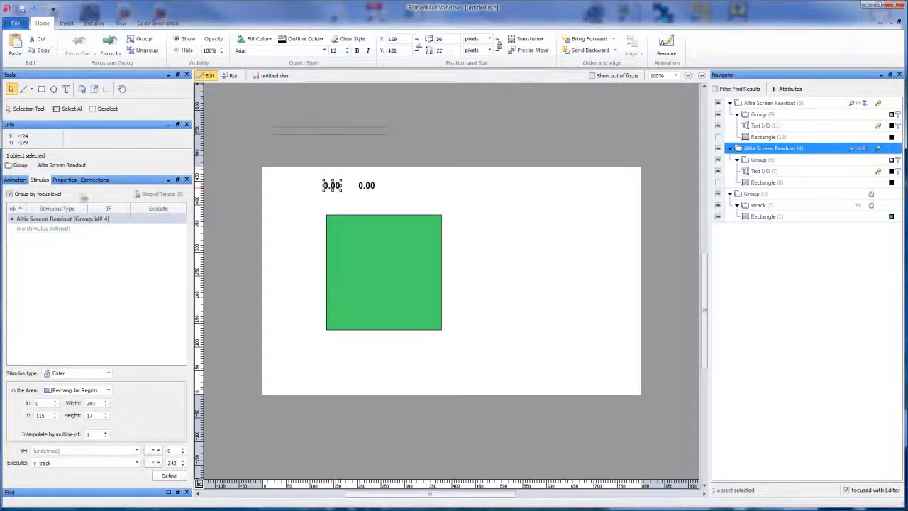
Rename the integer readout animation of the first numeric readout above the square to x_track
click(17, 180)
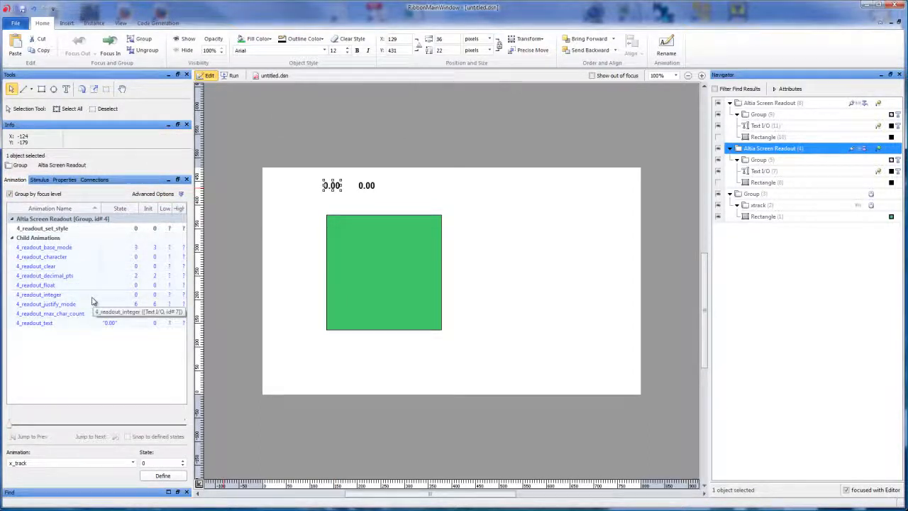
click(49, 295)
drag(71, 294, 18, 295)
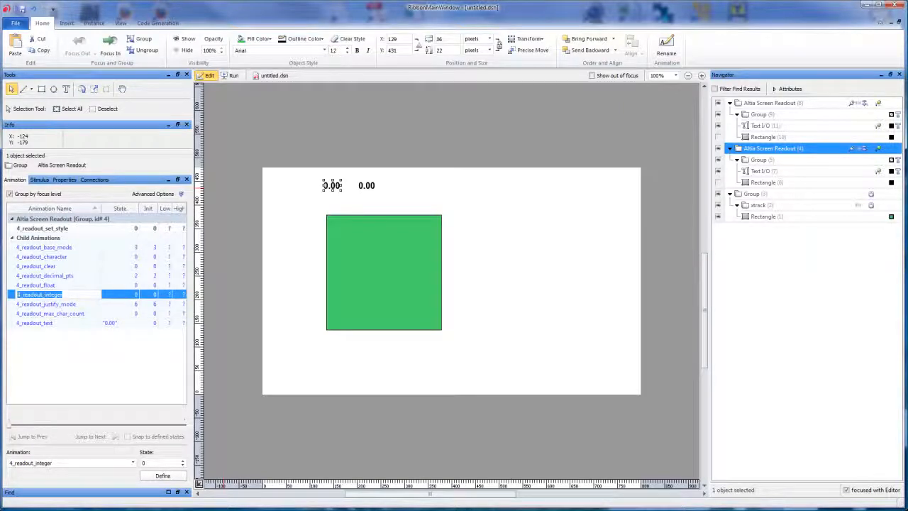
text(4_track)
key(Return)
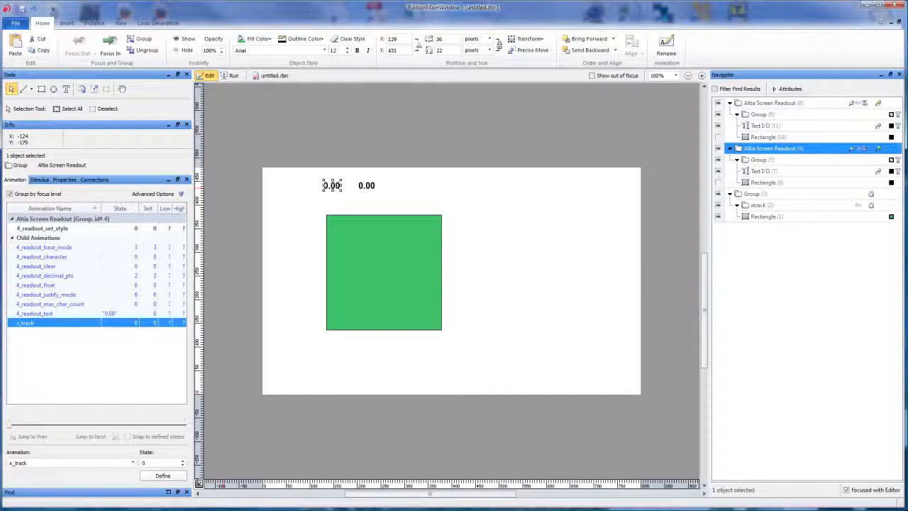
Rename the integer readout animation of the second numeric readout to y_track
click(361, 187)
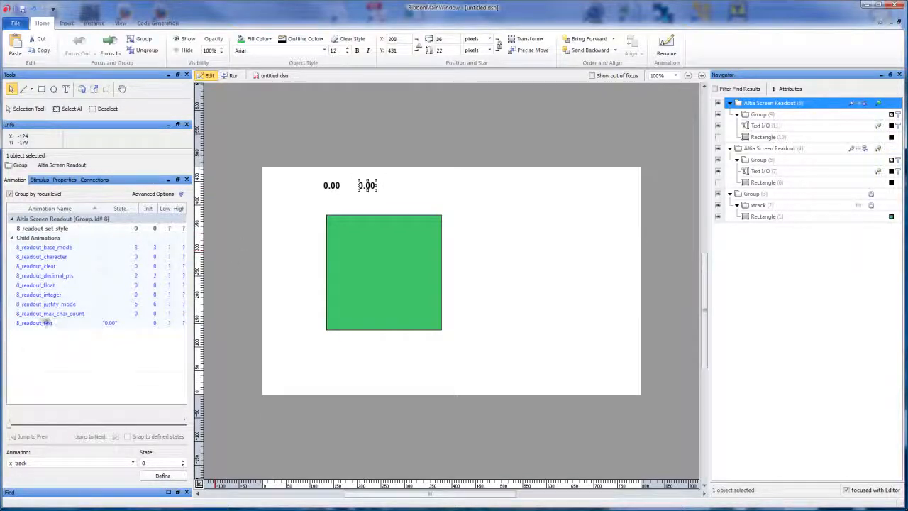
click(47, 294)
click(47, 295)
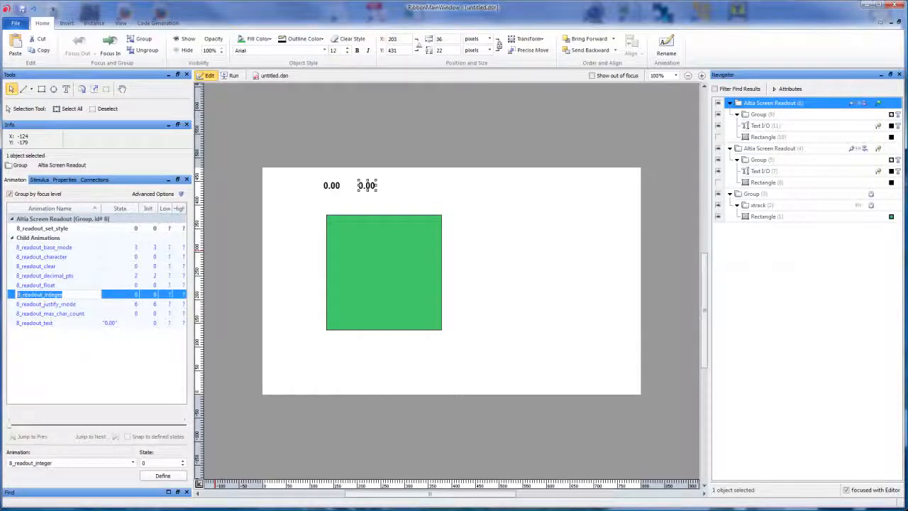
text(y_track)
key(Return)
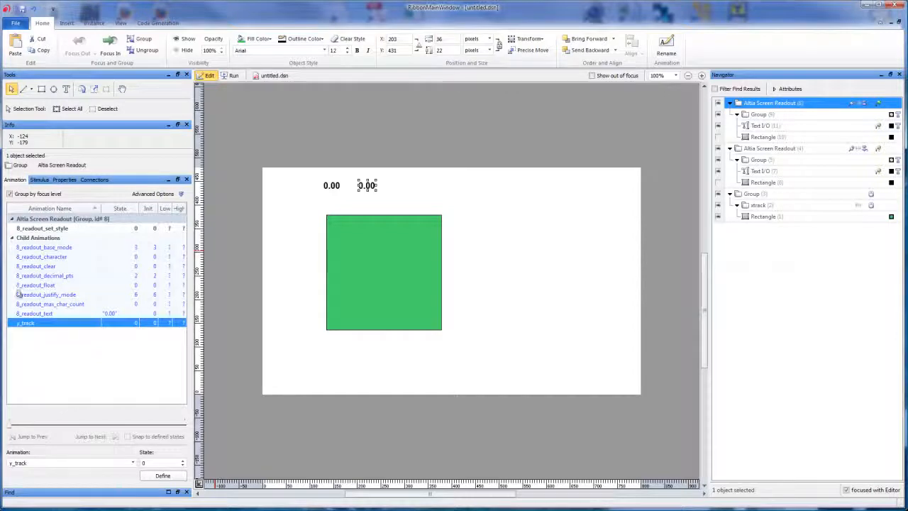
Deselect the second readout and switch the design to Run mode to test the tracking
click(434, 106)
click(232, 75)
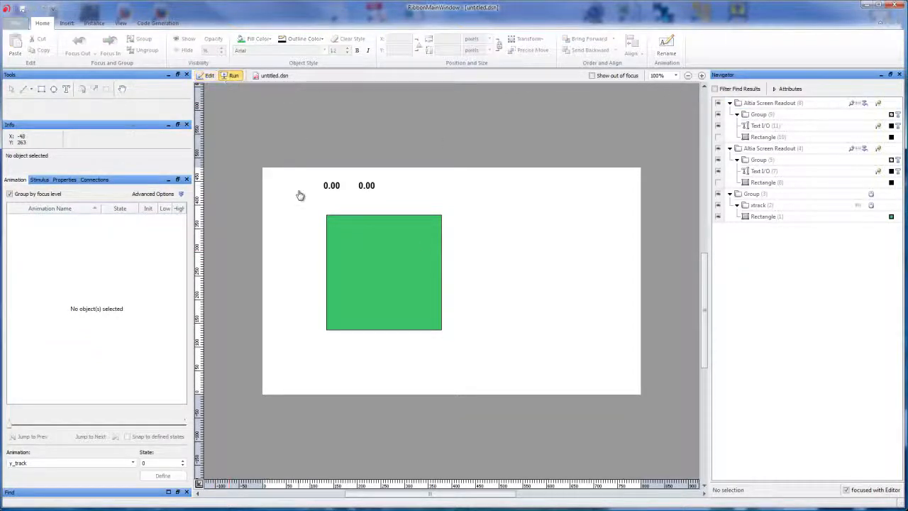